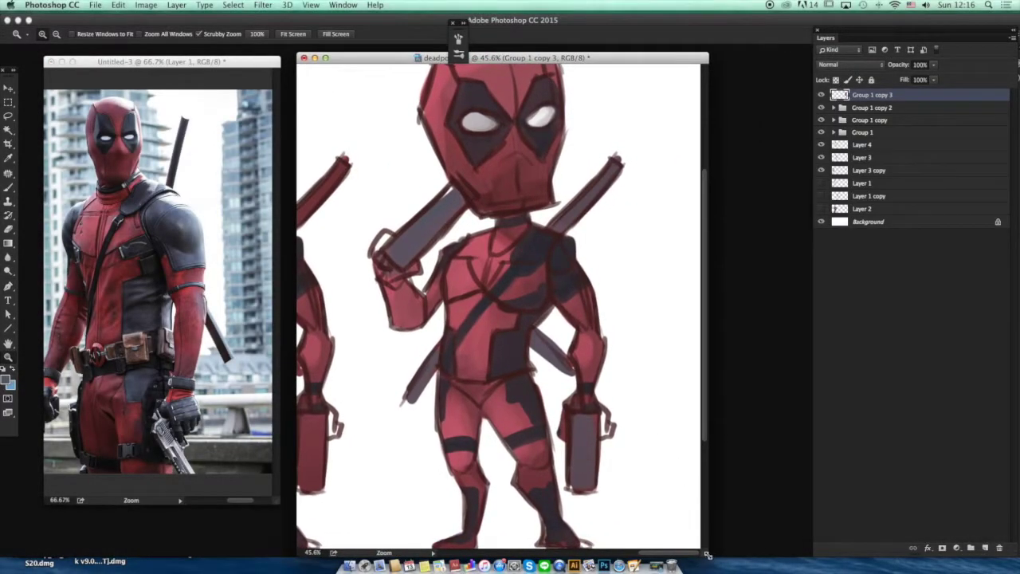
# - Enlarge the drawing's window around the masked head and set up a chalk brush at 30 px
pyautogui.moveTo(708, 555); pyautogui.dragTo(803, 544)
pyautogui.moveTo(514, 195)
pyautogui.mouseDown()
pyautogui.moveTo(583, 200)
pyautogui.moveTo(564, 199)
pyautogui.mouseUp()
pyautogui.press('b')
pyautogui.click(44, 35)
pyautogui.scroll(-3, 183, 179)
pyautogui.moveTo(185, 177); pyautogui.dragTo(185, 175)
pyautogui.click(73, 293)
pyautogui.click(547, 266)
pyautogui.press('[')
pyautogui.press('[')
pyautogui.press('[')
pyautogui.press('[')
pyautogui.press('[')
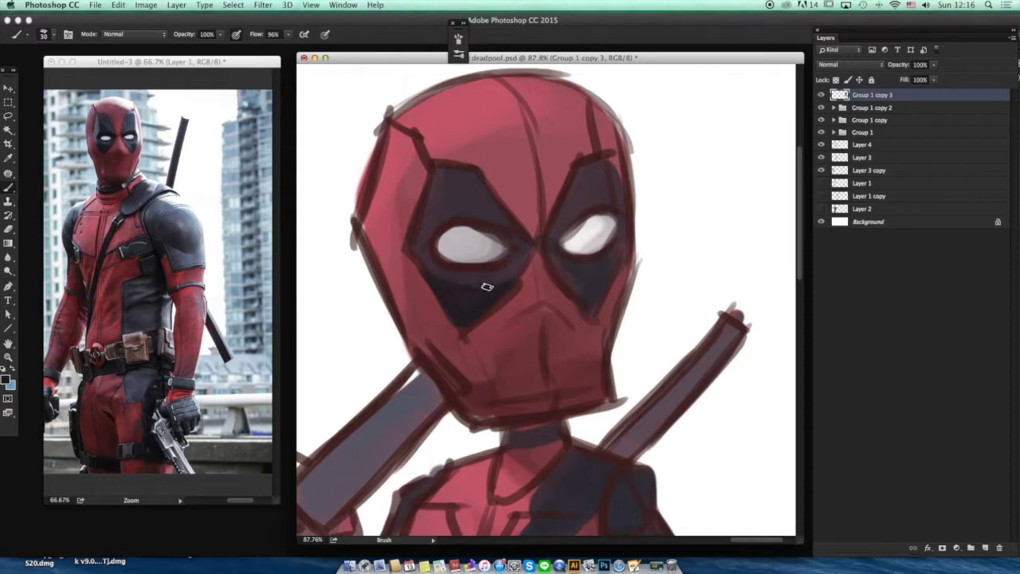
# - Paint the mask's eye patches near-black below both eyes and blue-grey around their upper and outer parts
pyautogui.moveTo(576, 279)
pyautogui.mouseDown()
pyautogui.moveTo(595, 299)
pyautogui.moveTo(620, 261)
pyautogui.moveTo(609, 285)
pyautogui.moveTo(614, 276)
pyautogui.moveTo(586, 268)
pyautogui.moveTo(604, 286)
pyautogui.mouseUp()
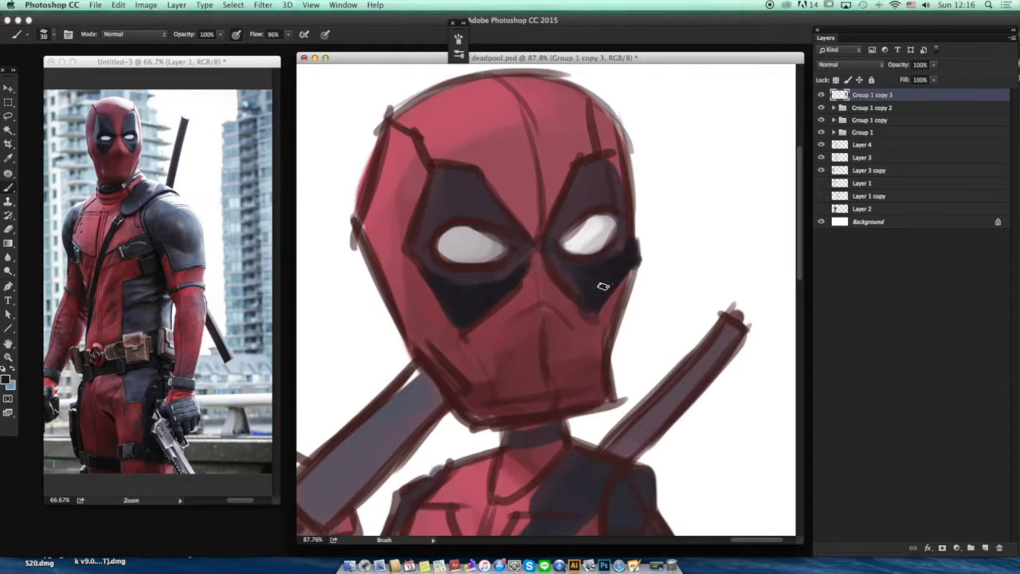
pyautogui.moveTo(609, 210)
pyautogui.mouseDown()
pyautogui.moveTo(606, 167)
pyautogui.moveTo(590, 200)
pyautogui.moveTo(590, 163)
pyautogui.moveTo(578, 176)
pyautogui.moveTo(617, 216)
pyautogui.moveTo(603, 159)
pyautogui.mouseUp()
pyautogui.moveTo(432, 160)
pyautogui.mouseDown()
pyautogui.moveTo(422, 265)
pyautogui.moveTo(429, 195)
pyautogui.moveTo(409, 236)
pyautogui.mouseUp()
pyautogui.moveTo(444, 192)
pyautogui.mouseDown()
pyautogui.moveTo(495, 217)
pyautogui.moveTo(470, 222)
pyautogui.moveTo(461, 187)
pyautogui.moveTo(477, 186)
pyautogui.moveTo(464, 172)
pyautogui.moveTo(459, 197)
pyautogui.moveTo(468, 168)
pyautogui.moveTo(441, 192)
pyautogui.mouseUp()
pyautogui.moveTo(440, 264)
pyautogui.mouseDown()
pyautogui.moveTo(479, 279)
pyautogui.moveTo(474, 272)
pyautogui.mouseUp()
pyautogui.moveTo(578, 267)
pyautogui.mouseDown()
pyautogui.moveTo(618, 253)
pyautogui.moveTo(614, 214)
pyautogui.moveTo(626, 206)
pyautogui.moveTo(609, 153)
pyautogui.moveTo(626, 209)
pyautogui.mouseUp()
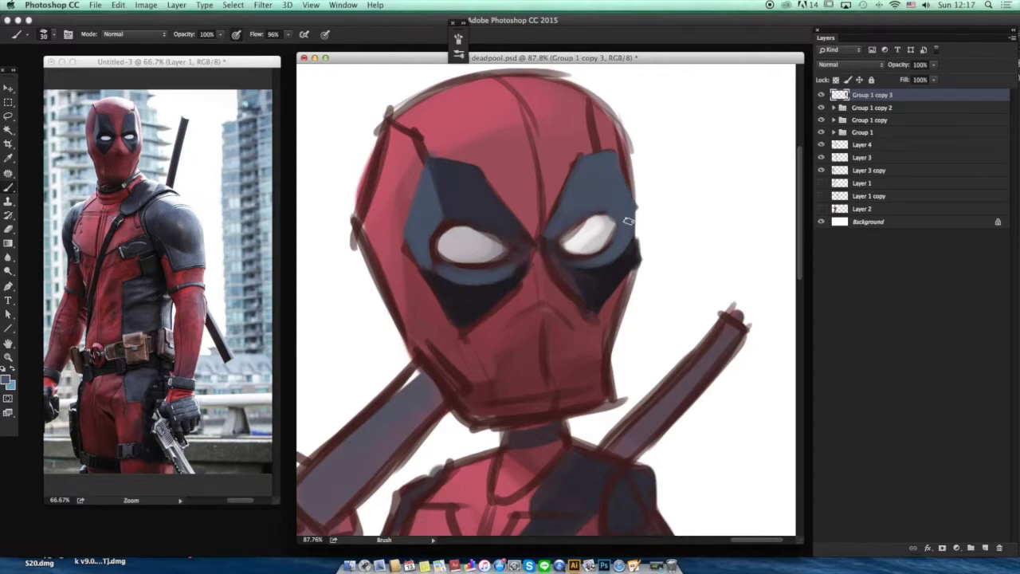
# - Add lighter blue-grey highlights along the outer edges of both eye patches, sampling colours from the painting
pyautogui.moveTo(620, 158); pyautogui.dragTo(623, 213)
pyautogui.keyDown('alt'); pyautogui.click(614, 164); pyautogui.keyUp('alt')
pyautogui.moveTo(617, 171)
pyautogui.mouseDown()
pyautogui.moveTo(629, 250)
pyautogui.moveTo(631, 194)
pyautogui.mouseUp()
pyautogui.keyDown('alt'); pyautogui.click(627, 253); pyautogui.keyUp('alt')
pyautogui.moveTo(630, 228)
pyautogui.mouseDown()
pyautogui.moveTo(626, 261)
pyautogui.moveTo(631, 204)
pyautogui.mouseUp()
pyautogui.moveTo(419, 227)
pyautogui.mouseDown()
pyautogui.moveTo(414, 246)
pyautogui.moveTo(423, 201)
pyautogui.moveTo(414, 245)
pyautogui.moveTo(424, 269)
pyautogui.mouseUp()
pyautogui.keyDown('alt'); pyautogui.click(417, 227); pyautogui.keyUp('alt')
# - Cover the sketch lines on the side, cheek and mouth area of the mask with sampled reds, using a 35 px brush
pyautogui.keyDown('alt'); pyautogui.click(406, 194); pyautogui.keyUp('alt')
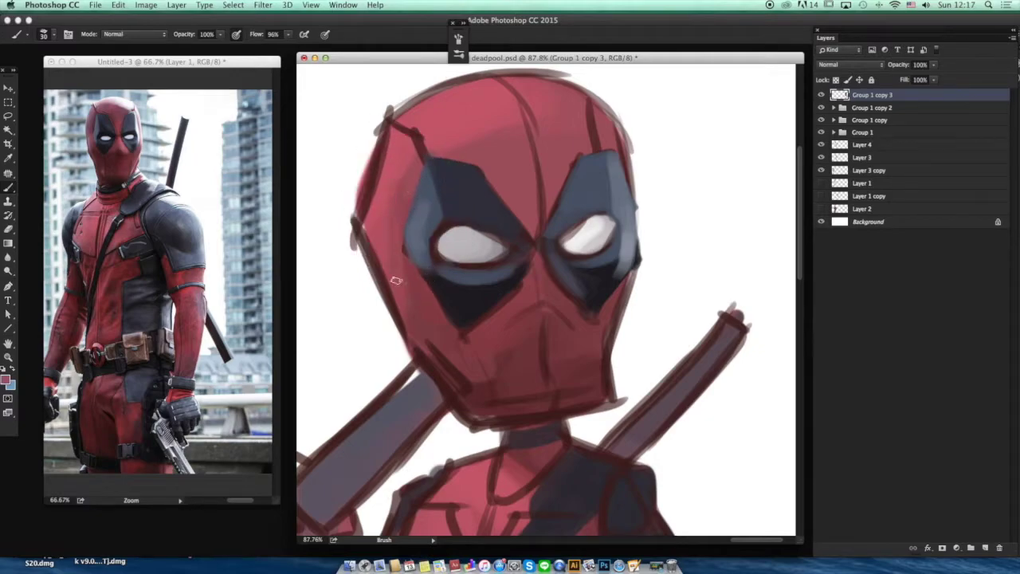
pyautogui.moveTo(389, 135)
pyautogui.mouseDown()
pyautogui.moveTo(369, 210)
pyautogui.moveTo(377, 259)
pyautogui.moveTo(433, 366)
pyautogui.mouseUp()
pyautogui.keyDown('alt'); pyautogui.click(393, 223); pyautogui.keyUp('alt')
pyautogui.press(']')
pyautogui.moveTo(539, 246); pyautogui.dragTo(538, 241)
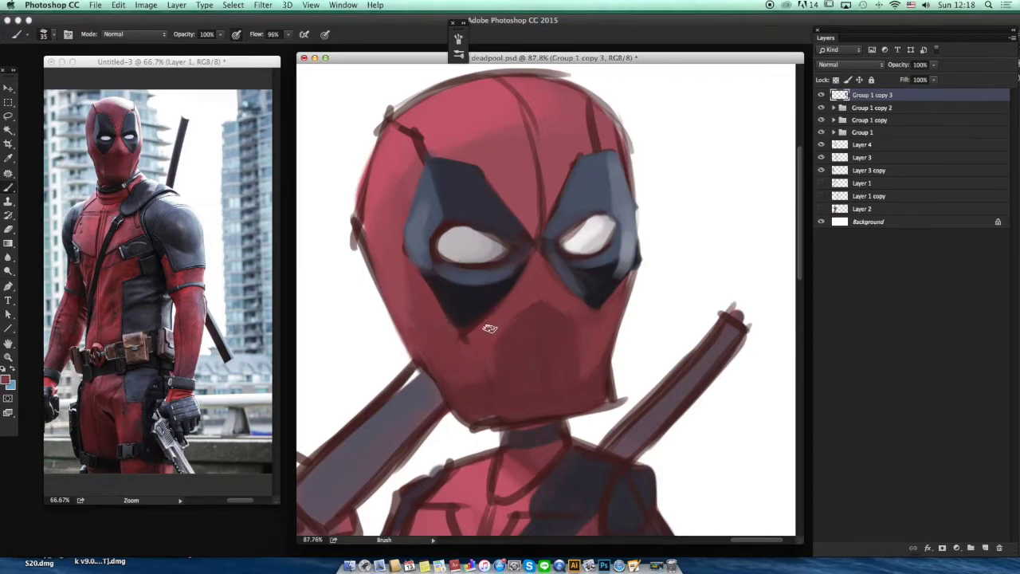
# - Switch to the 60 px chalk brush from the brush presets
pyautogui.click(56, 33)
pyautogui.scroll(-5, 41, 354)
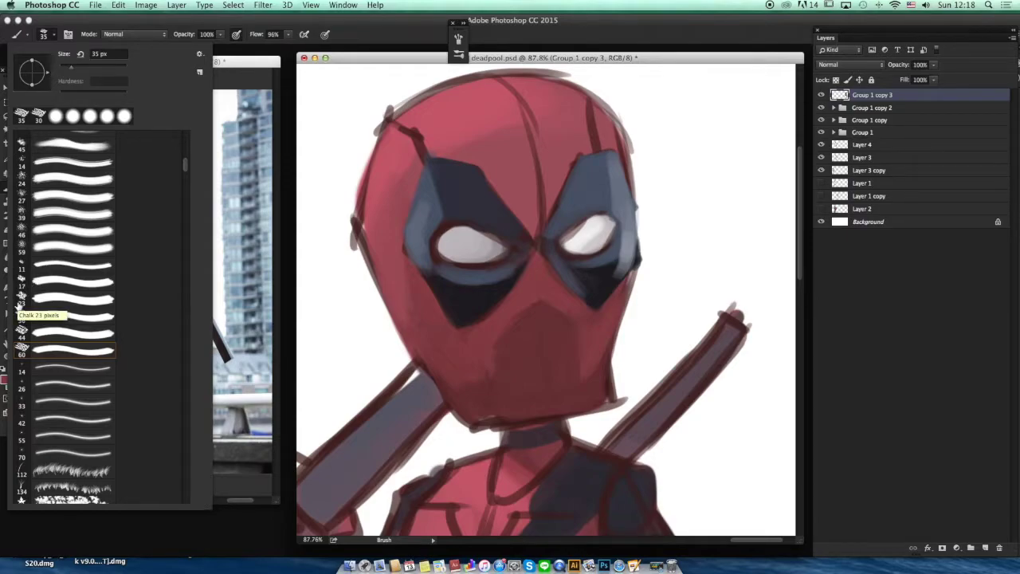
pyautogui.moveTo(186, 164); pyautogui.dragTo(200, 57)
pyautogui.click(199, 55)
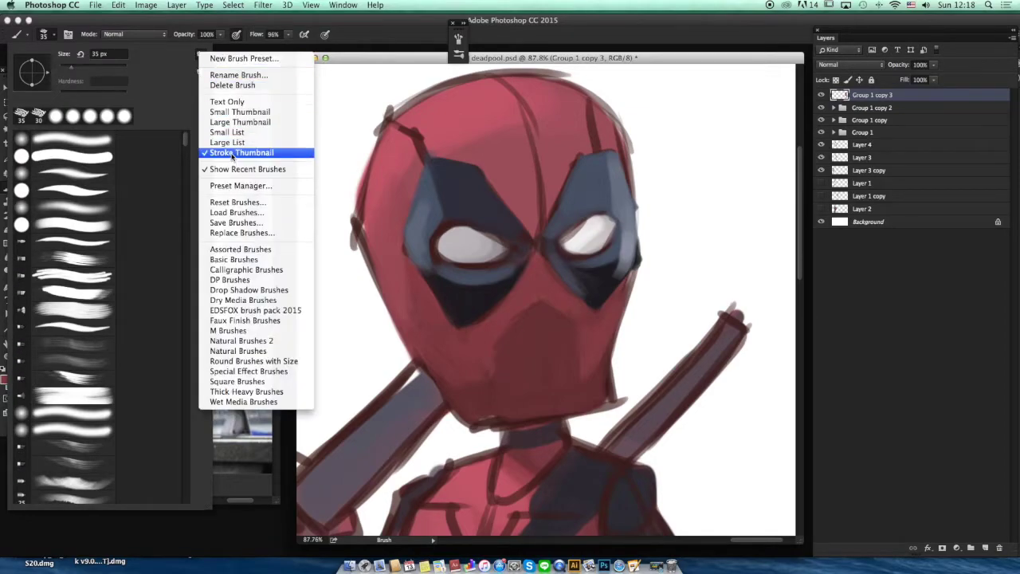
pyautogui.click(171, 55)
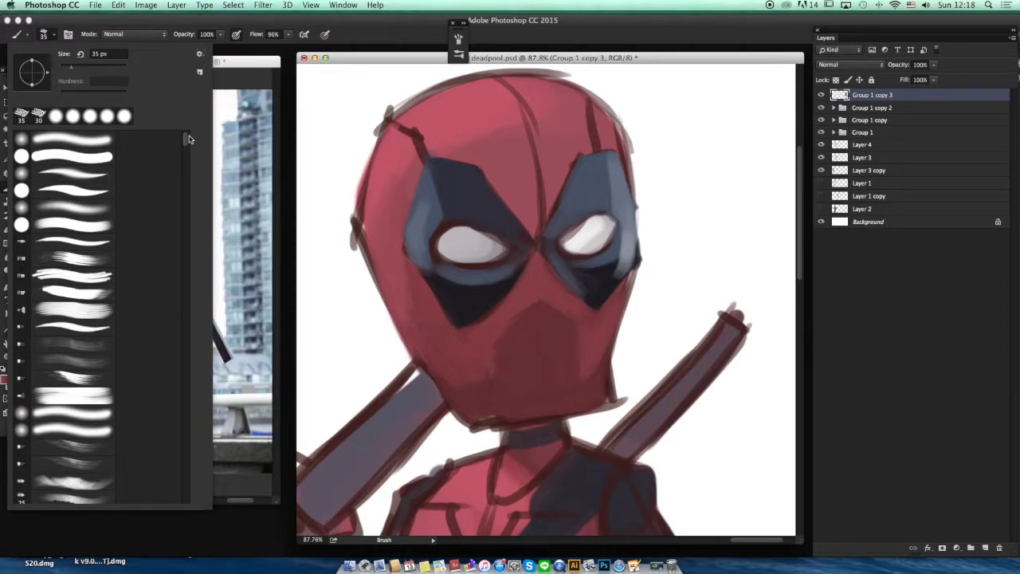
pyautogui.scroll(-5, 103, 343)
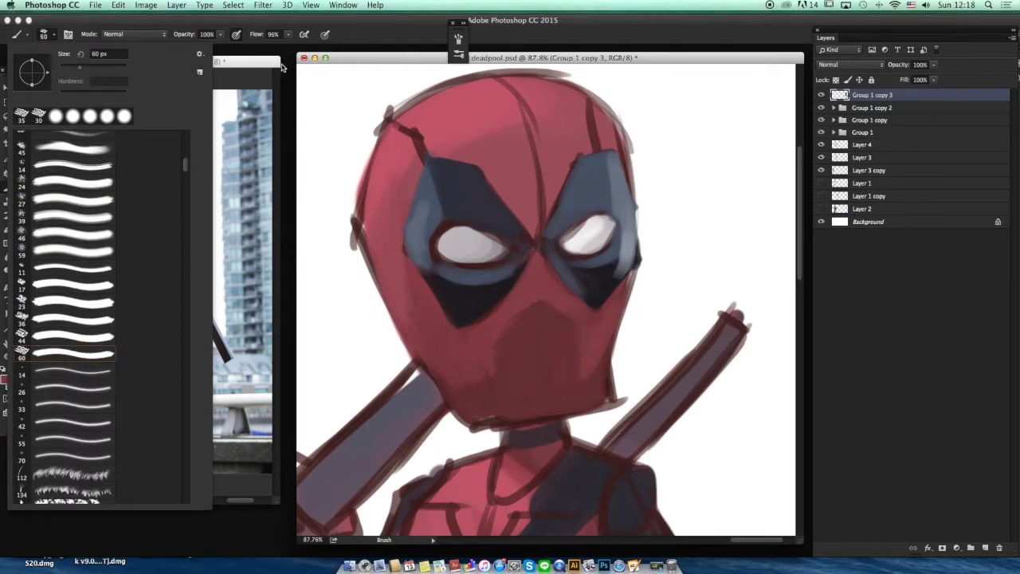
pyautogui.click(200, 55)
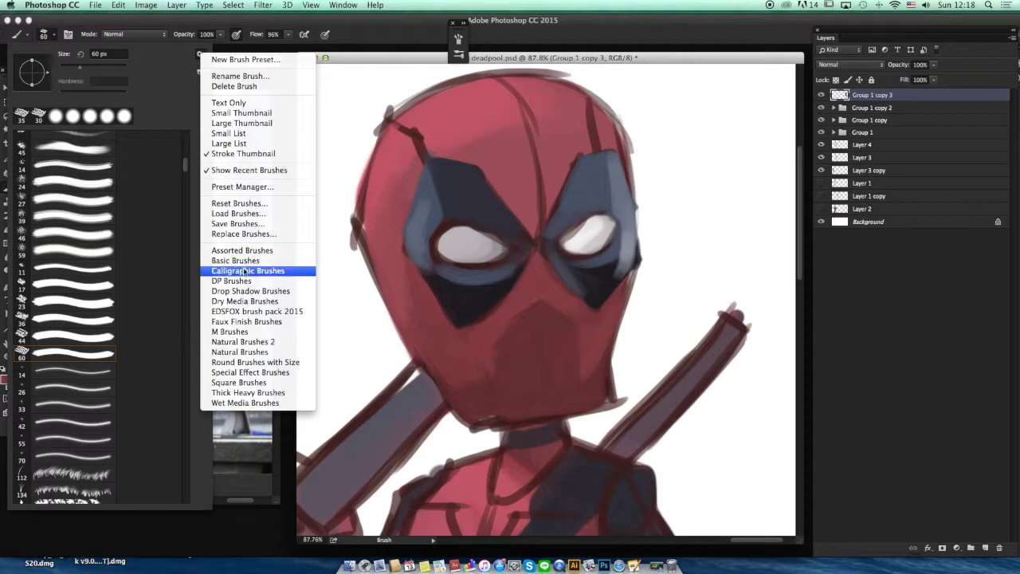
pyautogui.click(347, 115)
pyautogui.click(319, 70)
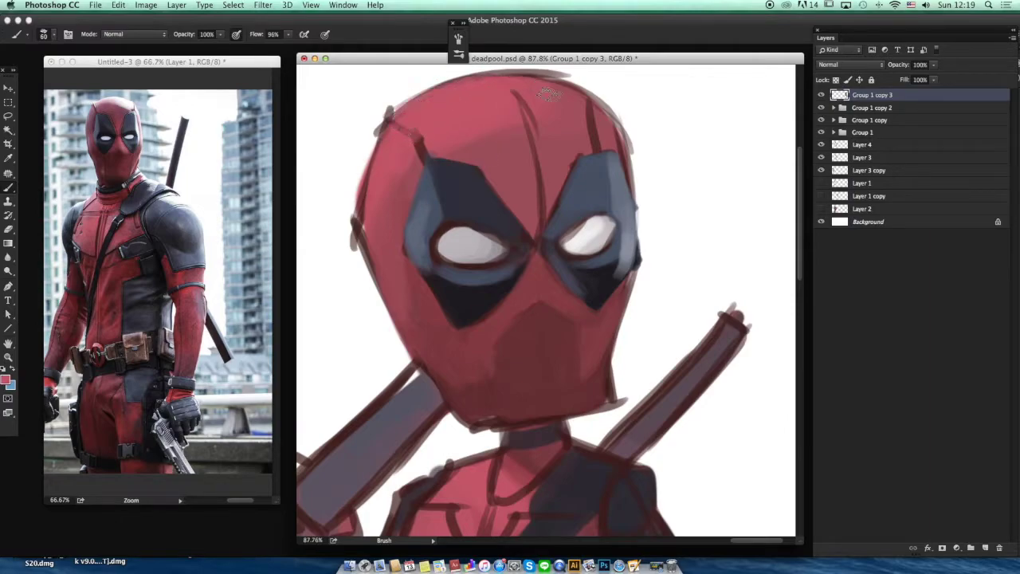
pyautogui.click(48, 35)
pyautogui.doubleClick(109, 344)
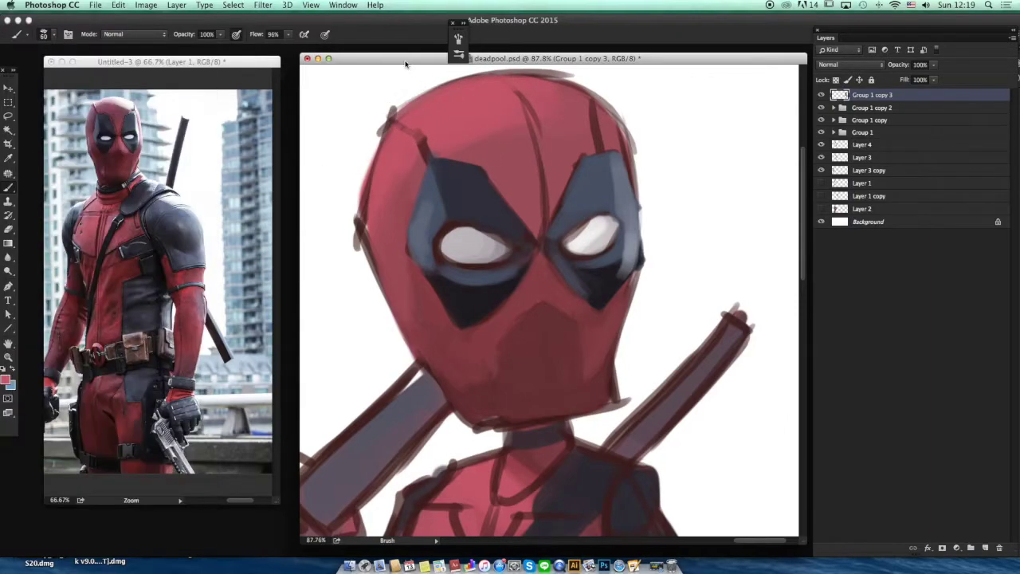
pyautogui.moveTo(748, 84); pyautogui.dragTo(653, 229)
pyautogui.press('super+z')
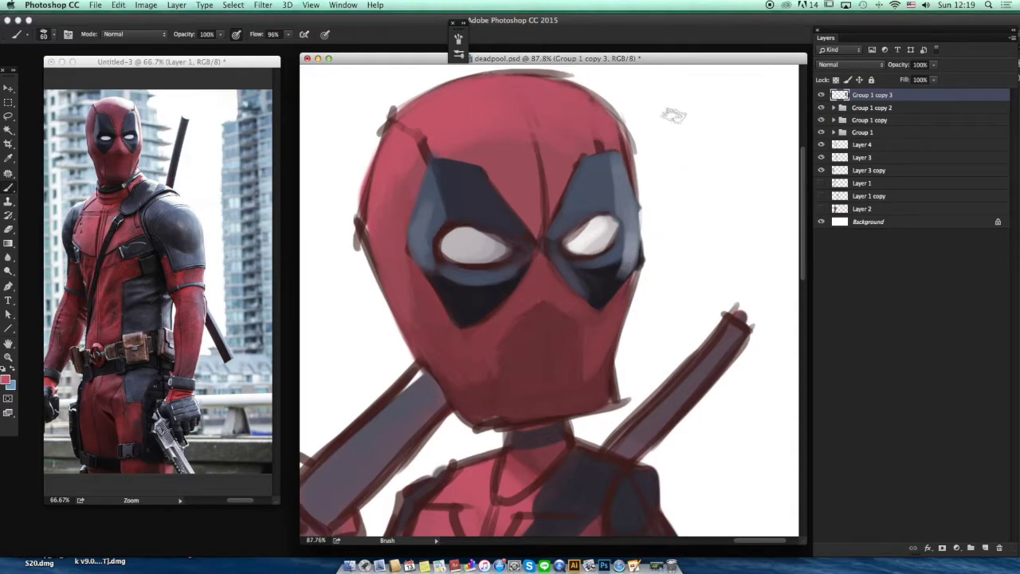
pyautogui.press('super+z')
pyautogui.press('super+z')
pyautogui.press('super+z')
pyautogui.press('super+z')
pyautogui.press('super+z')
# - Paint a pale pink highlight across the top of the mask's forehead
pyautogui.moveTo(469, 89)
pyautogui.mouseDown()
pyautogui.moveTo(546, 83)
pyautogui.moveTo(585, 101)
pyautogui.mouseUp()
pyautogui.keyDown('alt'); pyautogui.click(559, 91); pyautogui.keyUp('alt')
pyautogui.moveTo(511, 94)
pyautogui.mouseDown()
pyautogui.moveTo(588, 110)
pyautogui.moveTo(610, 134)
pyautogui.mouseUp()
pyautogui.moveTo(567, 90)
pyautogui.mouseDown()
pyautogui.moveTo(522, 96)
pyautogui.moveTo(539, 99)
pyautogui.moveTo(590, 149)
pyautogui.moveTo(599, 119)
pyautogui.mouseUp()
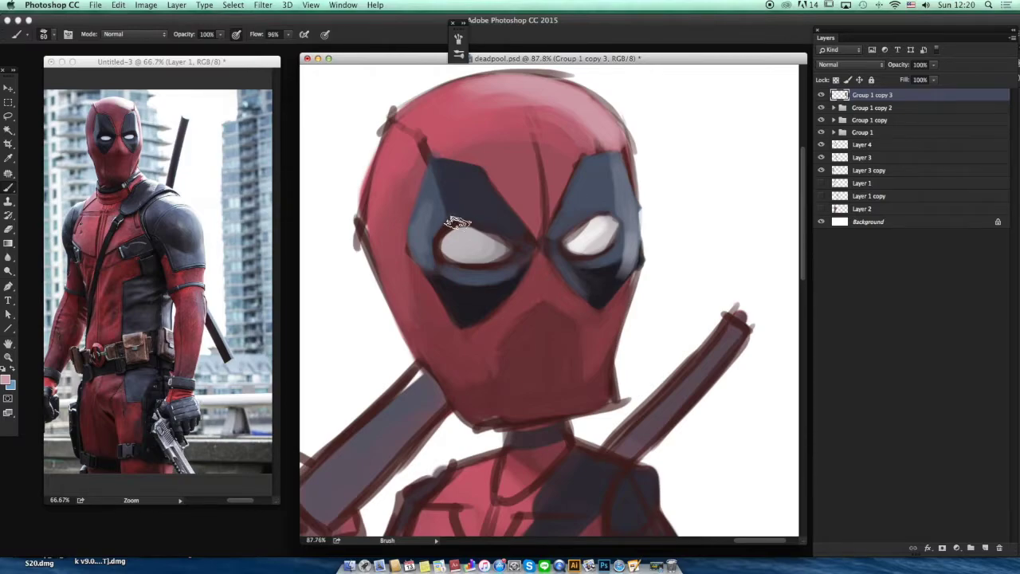
# - Paint out the forehead's centre seam and the sketch line above the left eye patch with sampled reds
pyautogui.keyDown('alt'); pyautogui.click(517, 127); pyautogui.keyUp('alt')
pyautogui.moveTo(522, 125)
pyautogui.mouseDown()
pyautogui.moveTo(555, 146)
pyautogui.moveTo(549, 200)
pyautogui.mouseUp()
pyautogui.keyDown('alt'); pyautogui.click(520, 174); pyautogui.keyUp('alt')
pyautogui.keyDown('alt'); pyautogui.click(437, 137); pyautogui.keyUp('alt')
pyautogui.moveTo(427, 154)
pyautogui.mouseDown()
pyautogui.moveTo(410, 129)
pyautogui.moveTo(426, 162)
pyautogui.mouseUp()
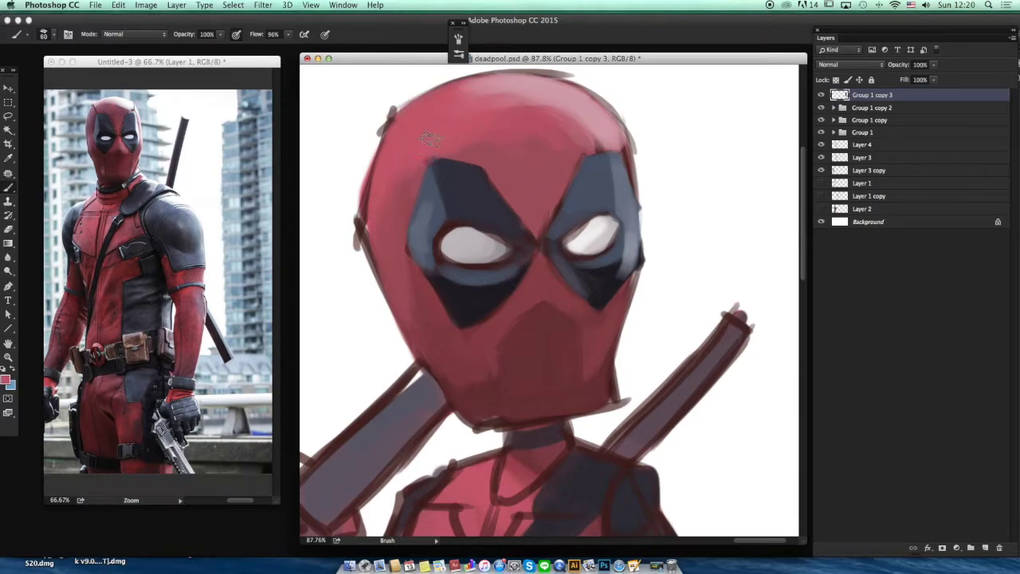
# - Blend a darker sampled red down the left side of the mask beside the eye patch
pyautogui.keyDown('alt'); pyautogui.click(412, 290); pyautogui.keyUp('alt')
pyautogui.moveTo(412, 290); pyautogui.dragTo(383, 200)
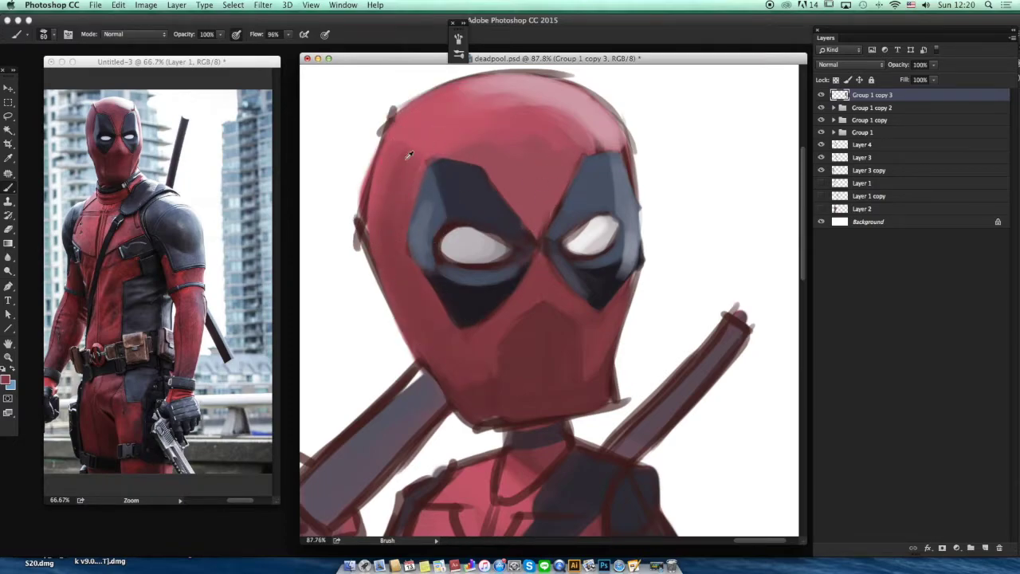
pyautogui.moveTo(416, 147); pyautogui.dragTo(417, 204)
# - Erase the rough sketch outline around the head to leave a clean silhouette
pyautogui.press('e')
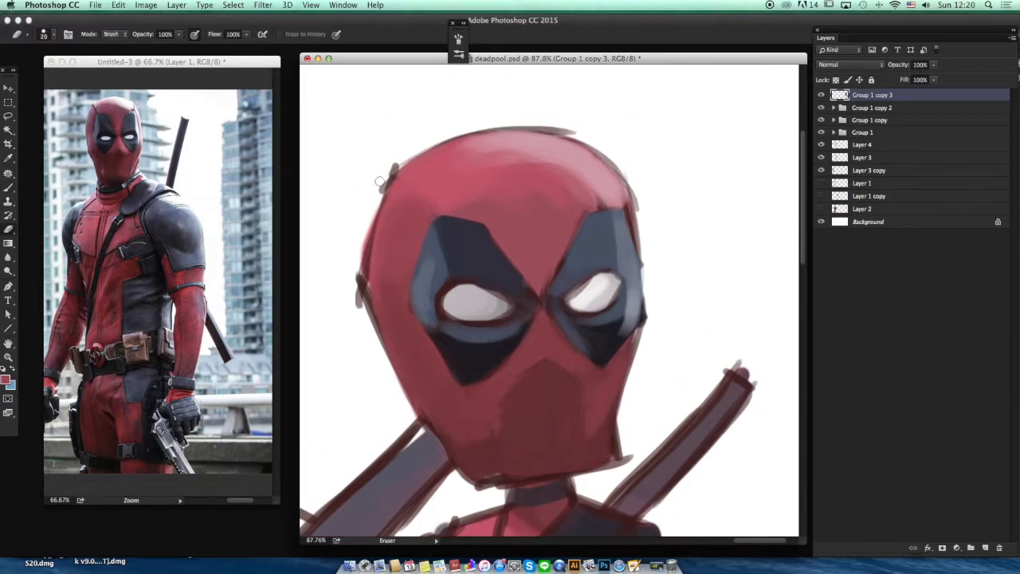
pyautogui.moveTo(404, 161)
pyautogui.mouseDown()
pyautogui.moveTo(371, 196)
pyautogui.moveTo(396, 163)
pyautogui.moveTo(351, 264)
pyautogui.moveTo(376, 197)
pyautogui.moveTo(355, 310)
pyautogui.moveTo(365, 225)
pyautogui.moveTo(379, 379)
pyautogui.mouseUp()
pyautogui.moveTo(577, 131); pyautogui.dragTo(617, 158)
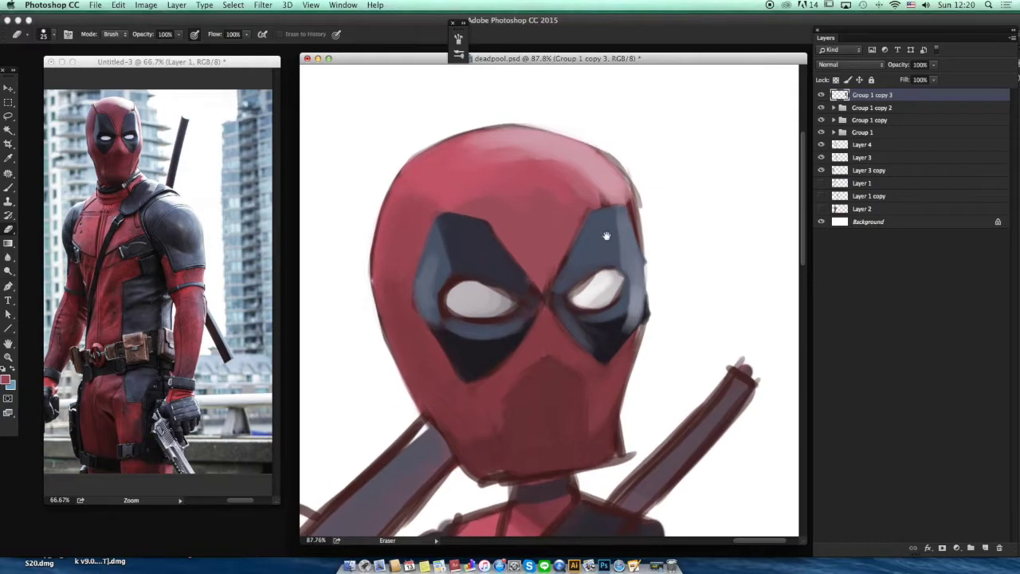
pyautogui.moveTo(642, 183)
pyautogui.mouseDown()
pyautogui.moveTo(621, 168)
pyautogui.moveTo(647, 206)
pyautogui.moveTo(637, 266)
pyautogui.mouseUp()
pyautogui.scroll(-3, 637, 266)
pyautogui.moveTo(644, 224)
pyautogui.mouseDown()
pyautogui.moveTo(625, 340)
pyautogui.moveTo(629, 332)
pyautogui.moveTo(635, 382)
pyautogui.moveTo(608, 394)
pyautogui.mouseUp()
pyautogui.moveTo(638, 260); pyautogui.dragTo(563, 178)
# - Draw thin dark red seam lines from the crown to both eye patches with a 9 px brush
pyautogui.moveTo(712, 221); pyautogui.dragTo(789, 222)
pyautogui.moveTo(626, 169); pyautogui.dragTo(597, 255)
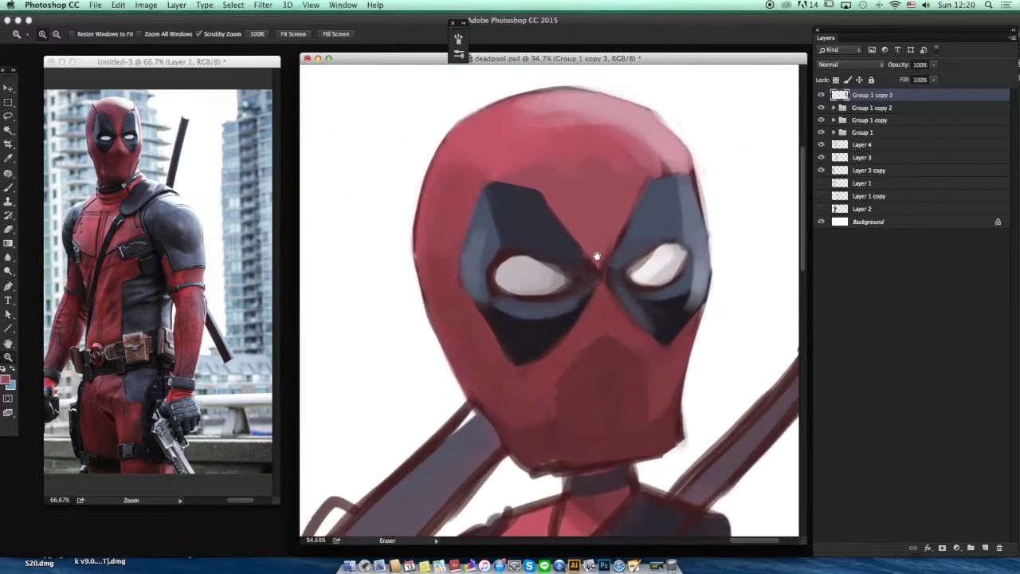
pyautogui.press('b')
pyautogui.press('[')
pyautogui.press('[')
pyautogui.press('[')
pyautogui.moveTo(454, 139)
pyautogui.mouseDown()
pyautogui.moveTo(477, 169)
pyautogui.moveTo(452, 160)
pyautogui.moveTo(580, 230)
pyautogui.moveTo(609, 277)
pyautogui.mouseUp()
pyautogui.keyDown('alt'); pyautogui.click(588, 365); pyautogui.keyUp('alt')
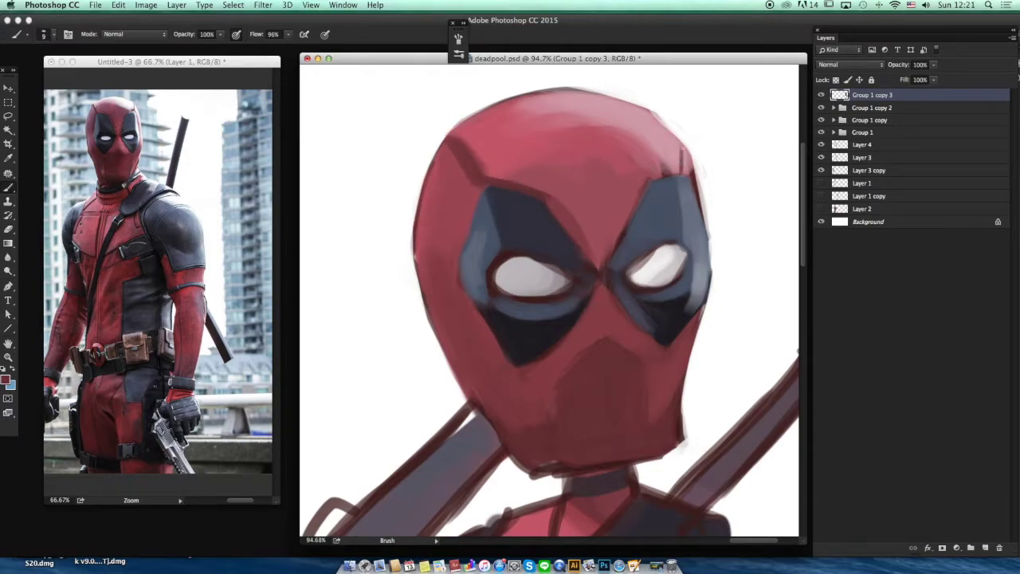
pyautogui.keyDown('alt'); pyautogui.click(662, 165); pyautogui.keyUp('alt')
pyautogui.moveTo(666, 165); pyautogui.dragTo(640, 201)
# - Refine the left seam and blend sampled reds over the left side of the mask, enlarging the brush to 40 px
pyautogui.keyDown('alt'); pyautogui.click(477, 135); pyautogui.keyUp('alt')
pyautogui.moveTo(464, 139)
pyautogui.mouseDown()
pyautogui.moveTo(492, 180)
pyautogui.moveTo(531, 197)
pyautogui.moveTo(458, 263)
pyautogui.moveTo(447, 319)
pyautogui.moveTo(443, 268)
pyautogui.mouseUp()
pyautogui.keyDown('alt'); pyautogui.click(496, 147); pyautogui.keyUp('alt')
pyautogui.press(']')
pyautogui.press(']')
pyautogui.press(']')
pyautogui.press(']')
pyautogui.press(']')
pyautogui.keyDown('alt'); pyautogui.click(458, 310); pyautogui.keyUp('alt')
pyautogui.moveTo(463, 213); pyautogui.dragTo(455, 157)
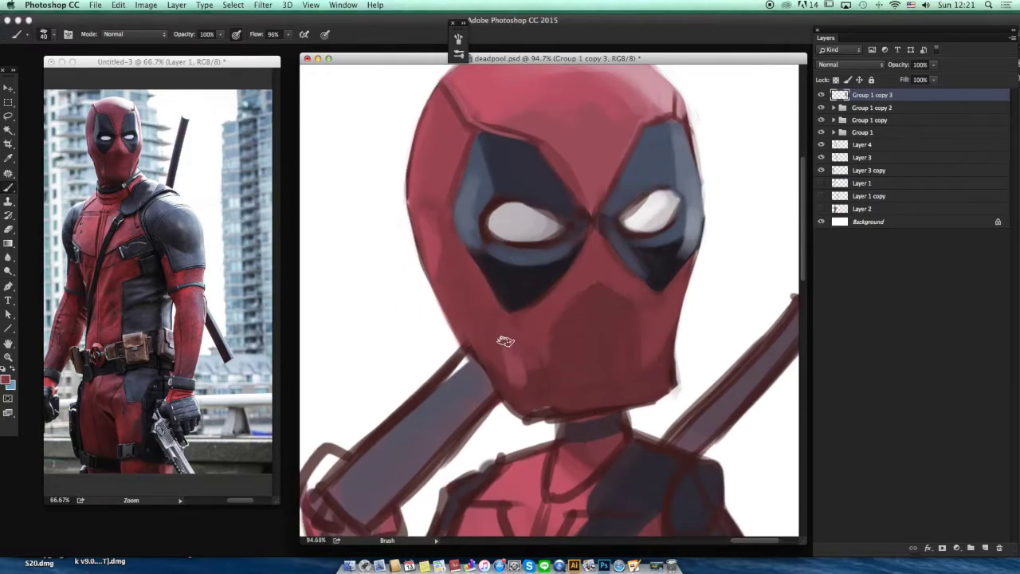
# - Shade the mask's cheeks and chin in darker red, covering the jaw outline, and lighten the area beside the nose
pyautogui.moveTo(545, 352)
pyautogui.mouseDown()
pyautogui.moveTo(548, 407)
pyautogui.moveTo(514, 411)
pyautogui.moveTo(590, 419)
pyautogui.moveTo(666, 353)
pyautogui.moveTo(646, 294)
pyautogui.mouseUp()
pyautogui.keyDown('alt'); pyautogui.click(653, 404); pyautogui.keyUp('alt')
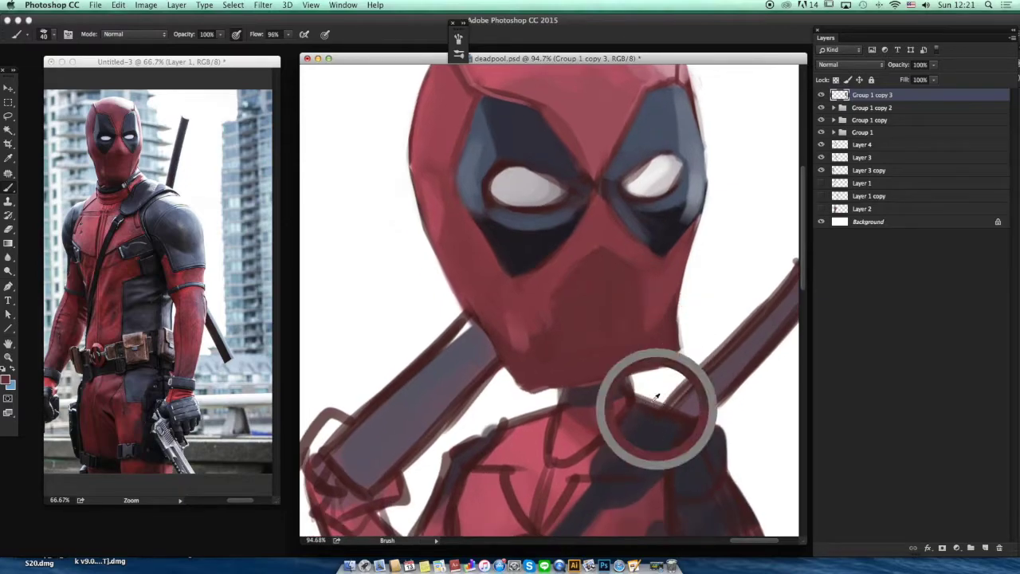
pyautogui.moveTo(545, 367)
pyautogui.mouseDown()
pyautogui.moveTo(618, 370)
pyautogui.moveTo(544, 332)
pyautogui.mouseUp()
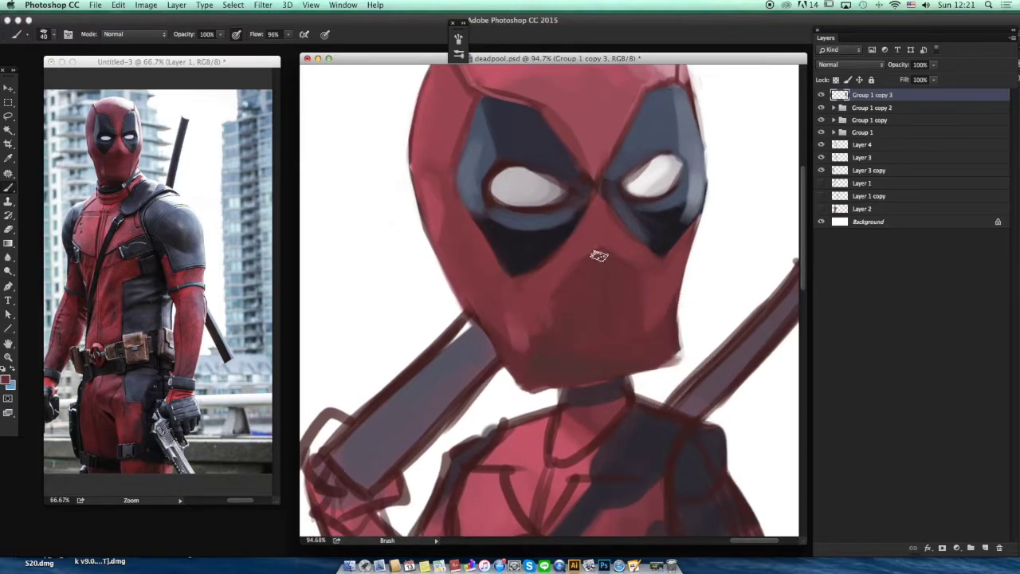
pyautogui.moveTo(619, 237); pyautogui.dragTo(616, 224)
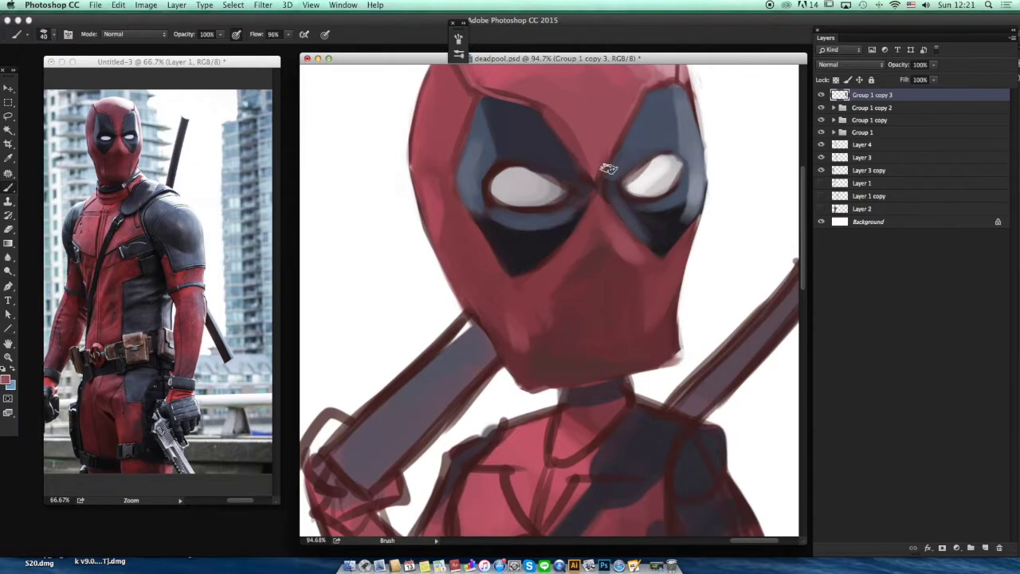
# - Paint the collar pink-red over the sketch lines at the base of the neck with a smaller brush
pyautogui.press('super+0')
pyautogui.moveTo(742, 231); pyautogui.dragTo(765, 228)
pyautogui.moveTo(668, 349)
pyautogui.mouseDown()
pyautogui.moveTo(578, 234)
pyautogui.moveTo(579, 203)
pyautogui.mouseUp()
pyautogui.keyDown('alt'); pyautogui.click(592, 214); pyautogui.keyUp('alt')
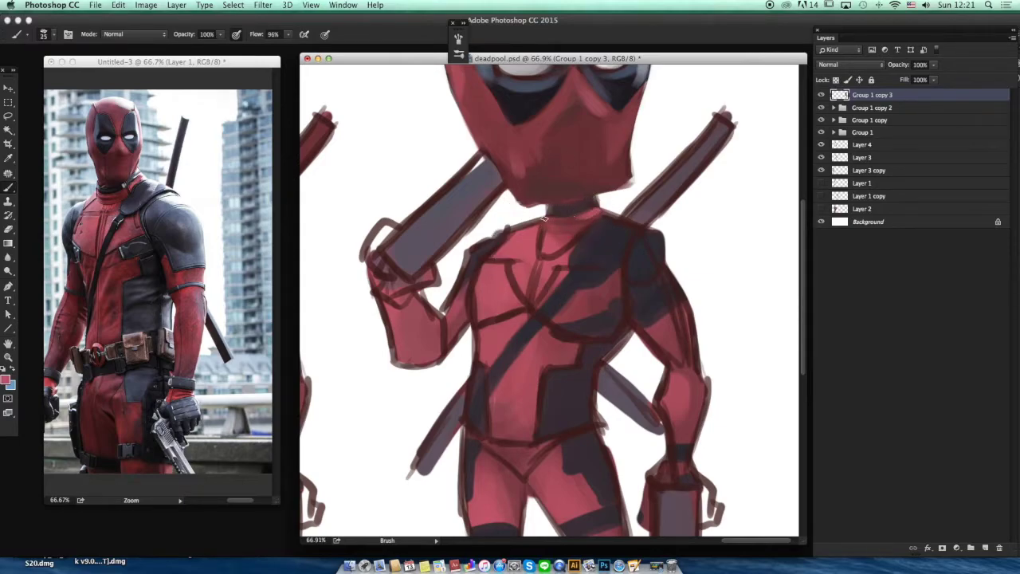
pyautogui.keyDown('alt'); pyautogui.click(559, 194); pyautogui.keyUp('alt')
# - Block in the shoulder pad with near-black sampled from the eye patch and shade it with dark blue-grey
pyautogui.keyDown('alt'); pyautogui.click(619, 74); pyautogui.keyUp('alt')
pyautogui.moveTo(649, 230)
pyautogui.mouseDown()
pyautogui.moveTo(580, 264)
pyautogui.moveTo(594, 224)
pyautogui.moveTo(606, 232)
pyautogui.moveTo(613, 216)
pyautogui.moveTo(639, 219)
pyautogui.mouseUp()
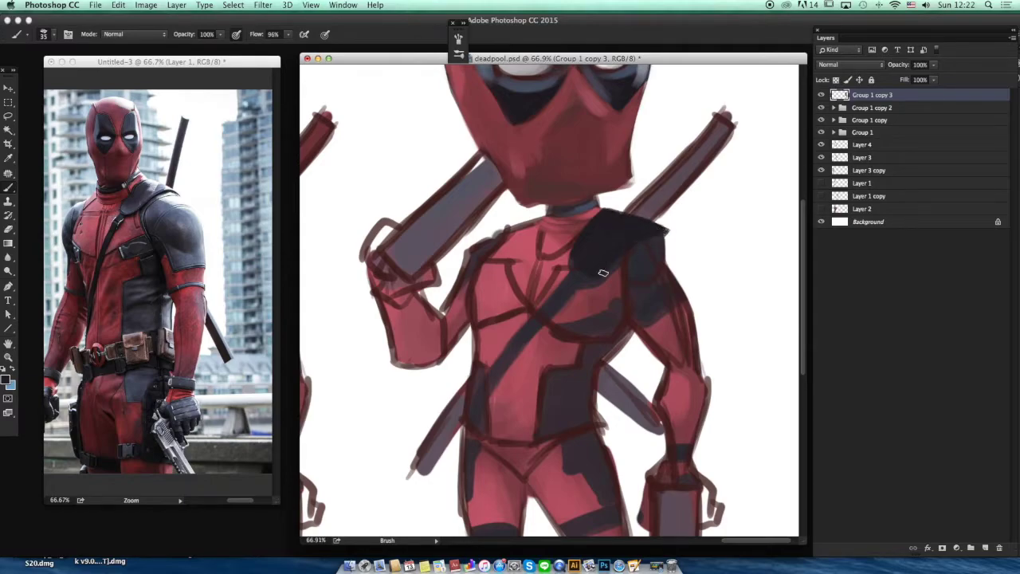
pyautogui.moveTo(587, 277)
pyautogui.mouseDown()
pyautogui.moveTo(605, 219)
pyautogui.moveTo(584, 262)
pyautogui.moveTo(608, 218)
pyautogui.moveTo(587, 259)
pyautogui.mouseUp()
pyautogui.keyDown('alt'); pyautogui.click(524, 93); pyautogui.keyUp('alt')
pyautogui.keyDown('alt'); pyautogui.click(603, 228); pyautogui.keyUp('alt')
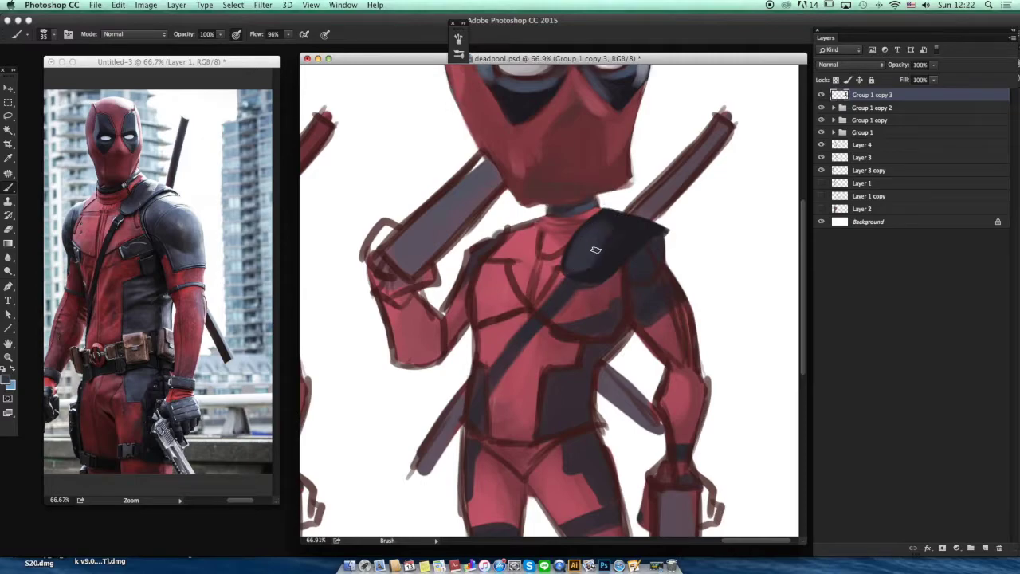
pyautogui.moveTo(647, 229); pyautogui.dragTo(635, 235)
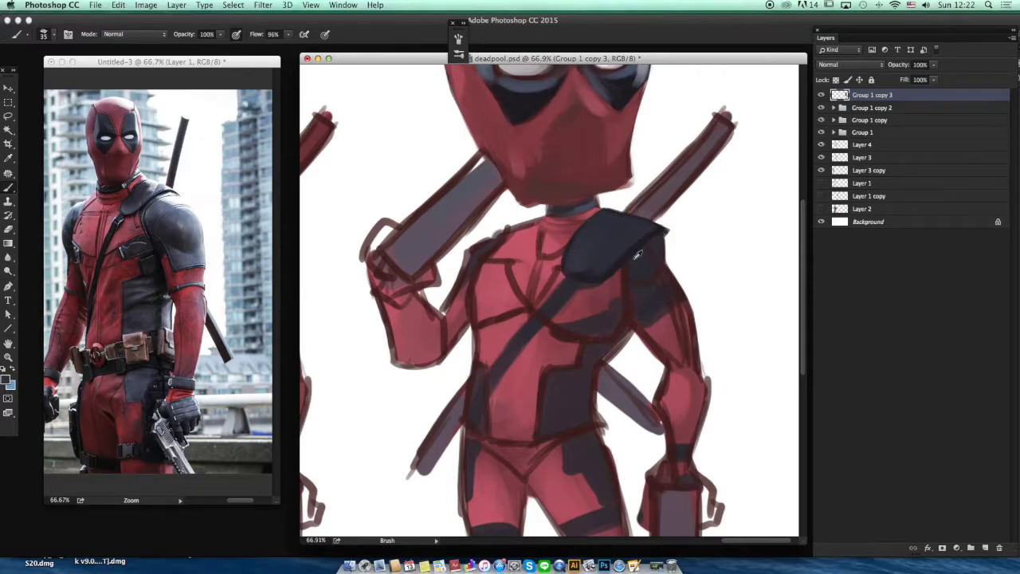
# - Paint the diagonal chest strap dark from the shoulder pad down to the waist
pyautogui.moveTo(561, 284); pyautogui.dragTo(578, 277)
pyautogui.moveTo(532, 325); pyautogui.dragTo(469, 410)
pyautogui.moveTo(565, 289); pyautogui.dragTo(494, 380)
pyautogui.moveTo(568, 280); pyautogui.dragTo(564, 272)
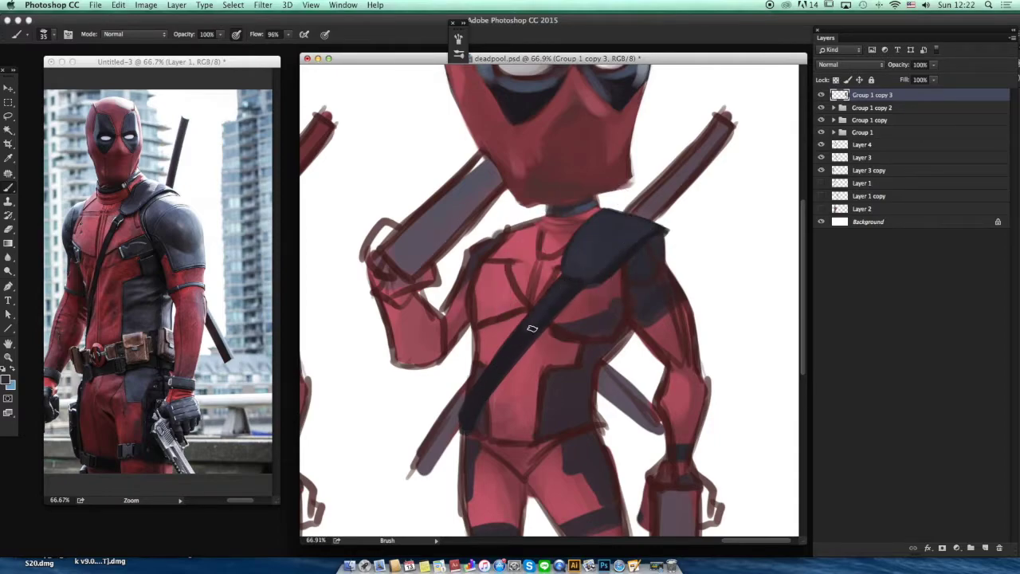
# - Paint the upper-arm guard near-black with blue-grey shading and add lighter blue-grey highlights to the shoulder pad
pyautogui.moveTo(601, 203); pyautogui.dragTo(532, 185)
pyautogui.moveTo(720, 293); pyautogui.dragTo(779, 293)
pyautogui.press('b')
pyautogui.moveTo(652, 257)
pyautogui.mouseDown()
pyautogui.moveTo(626, 244)
pyautogui.moveTo(671, 249)
pyautogui.moveTo(671, 232)
pyautogui.moveTo(656, 264)
pyautogui.moveTo(673, 262)
pyautogui.moveTo(665, 269)
pyautogui.moveTo(643, 252)
pyautogui.moveTo(670, 216)
pyautogui.moveTo(671, 227)
pyautogui.moveTo(664, 213)
pyautogui.moveTo(646, 220)
pyautogui.moveTo(685, 255)
pyautogui.mouseUp()
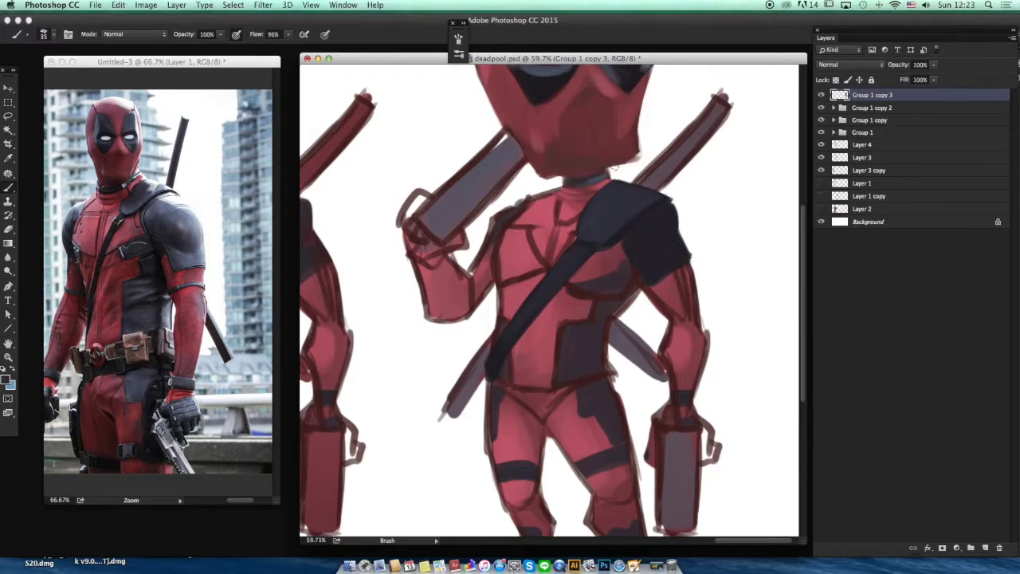
pyautogui.moveTo(657, 216); pyautogui.dragTo(672, 217)
pyautogui.moveTo(681, 252)
pyautogui.mouseDown()
pyautogui.moveTo(663, 247)
pyautogui.moveTo(647, 259)
pyautogui.mouseUp()
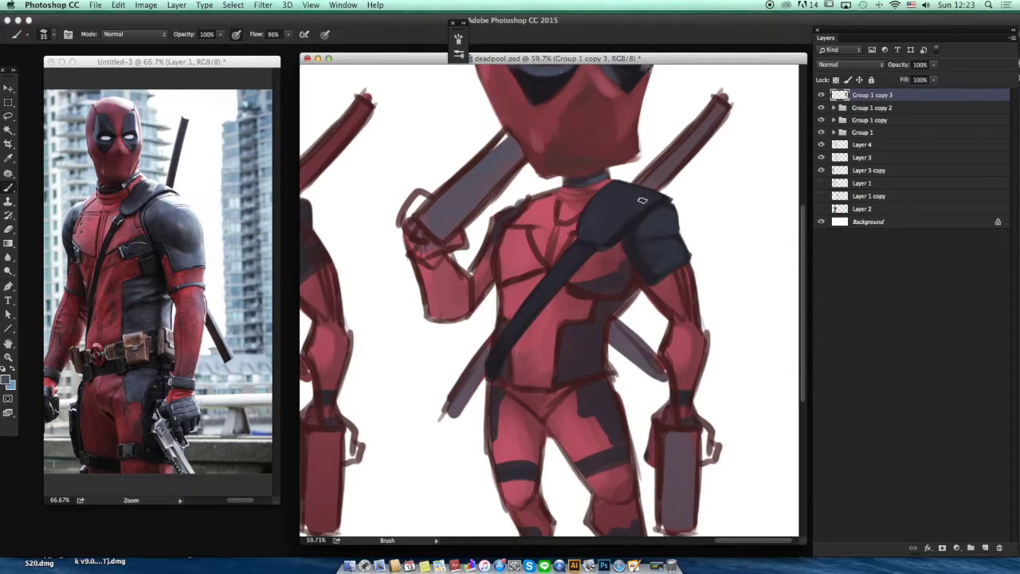
pyautogui.moveTo(651, 196)
pyautogui.mouseDown()
pyautogui.moveTo(617, 223)
pyautogui.moveTo(648, 196)
pyautogui.moveTo(603, 210)
pyautogui.moveTo(626, 192)
pyautogui.mouseUp()
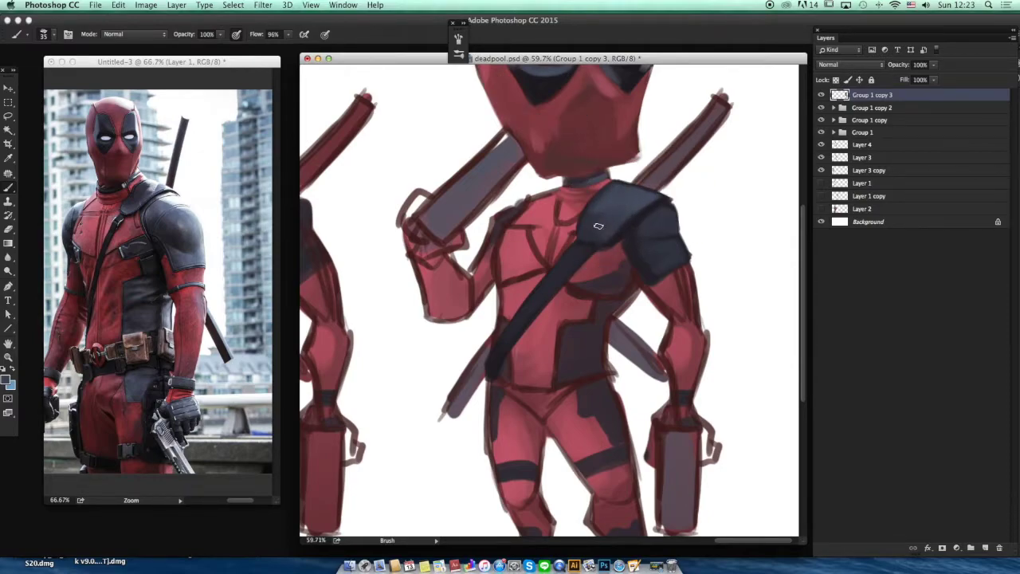
# - Fill the suit's dark side panel with black from the chest and armpit down to the waist
pyautogui.moveTo(701, 119); pyautogui.dragTo(646, 262)
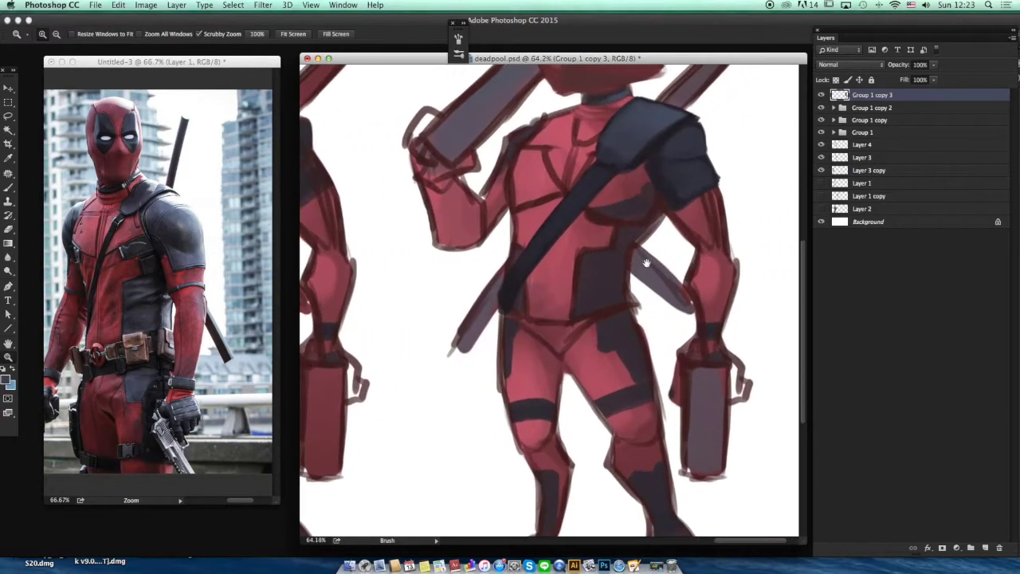
pyautogui.moveTo(651, 217)
pyautogui.mouseDown()
pyautogui.moveTo(620, 258)
pyautogui.moveTo(630, 253)
pyautogui.moveTo(630, 301)
pyautogui.moveTo(584, 318)
pyautogui.moveTo(584, 253)
pyautogui.moveTo(618, 242)
pyautogui.moveTo(612, 226)
pyautogui.moveTo(659, 212)
pyautogui.moveTo(625, 235)
pyautogui.moveTo(613, 290)
pyautogui.moveTo(605, 262)
pyautogui.moveTo(588, 302)
pyautogui.mouseUp()
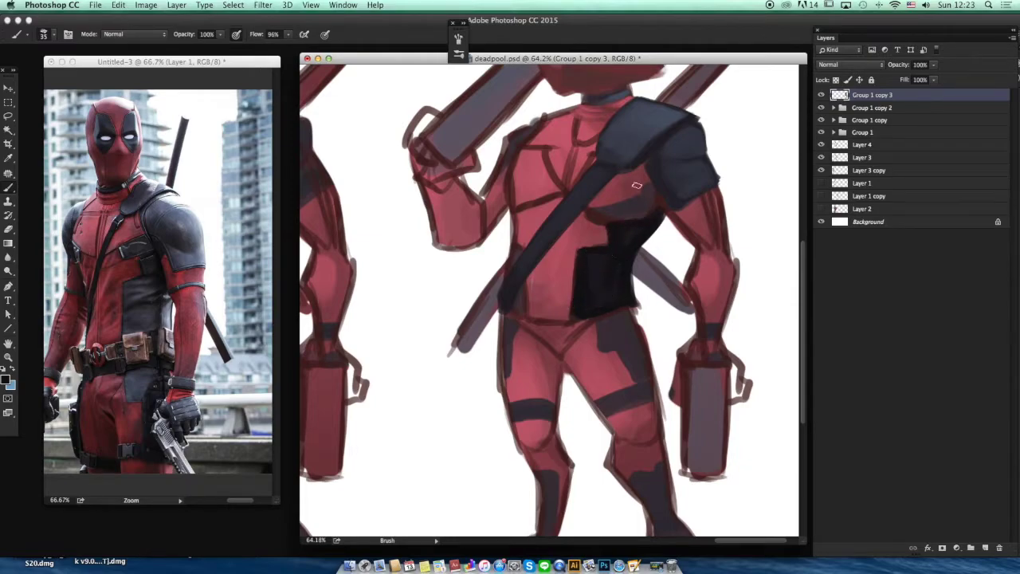
pyautogui.moveTo(637, 226)
pyautogui.mouseDown()
pyautogui.moveTo(649, 191)
pyautogui.moveTo(607, 204)
pyautogui.moveTo(607, 195)
pyautogui.moveTo(639, 189)
pyautogui.moveTo(607, 192)
pyautogui.moveTo(654, 192)
pyautogui.moveTo(604, 203)
pyautogui.moveTo(623, 210)
pyautogui.moveTo(583, 224)
pyautogui.mouseUp()
# - Paint over the chest's sketch lines with sampled reds, shading below the pectoral and smoothing the area up to the collar
pyautogui.keyDown('alt'); pyautogui.click(599, 204); pyautogui.keyUp('alt')
pyautogui.moveTo(539, 198)
pyautogui.mouseDown()
pyautogui.moveTo(558, 151)
pyautogui.moveTo(540, 162)
pyautogui.moveTo(539, 186)
pyautogui.moveTo(551, 190)
pyautogui.moveTo(524, 181)
pyautogui.moveTo(549, 160)
pyautogui.moveTo(535, 165)
pyautogui.moveTo(543, 151)
pyautogui.moveTo(557, 149)
pyautogui.moveTo(532, 143)
pyautogui.moveTo(514, 177)
pyautogui.mouseUp()
pyautogui.keyDown('alt'); pyautogui.click(537, 168); pyautogui.keyUp('alt')
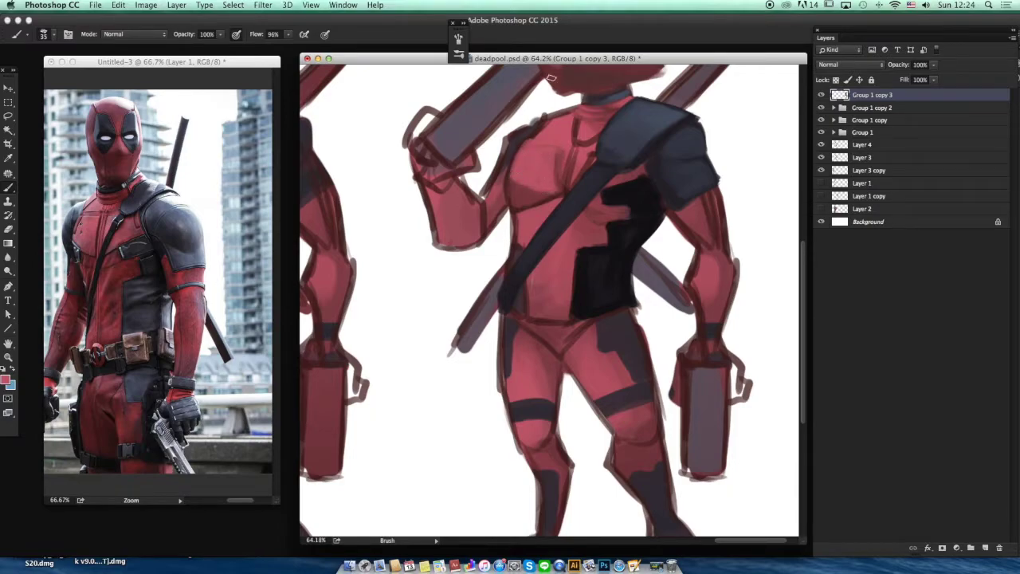
pyautogui.moveTo(573, 119)
pyautogui.mouseDown()
pyautogui.moveTo(582, 143)
pyautogui.moveTo(552, 161)
pyautogui.moveTo(557, 181)
pyautogui.moveTo(551, 153)
pyautogui.moveTo(555, 191)
pyautogui.mouseUp()
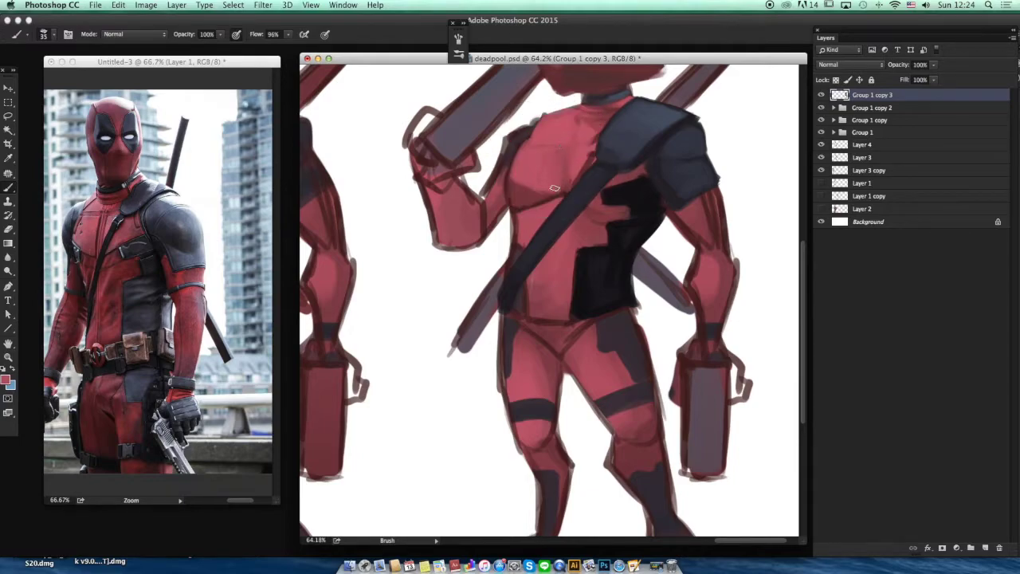
# - Sample a darker red from the mask and paint the chest's centre seam and collarbone line
pyautogui.press('super+minus')
pyautogui.keyDown('alt'); pyautogui.keyDown('super'); pyautogui.click(542, 79); pyautogui.keyUp('super'); pyautogui.keyUp('alt')
pyautogui.moveTo(551, 92); pyautogui.dragTo(741, 145)
pyautogui.moveTo(635, 210); pyautogui.dragTo(564, 259)
pyautogui.keyDown('alt'); pyautogui.click(512, 145); pyautogui.keyUp('alt')
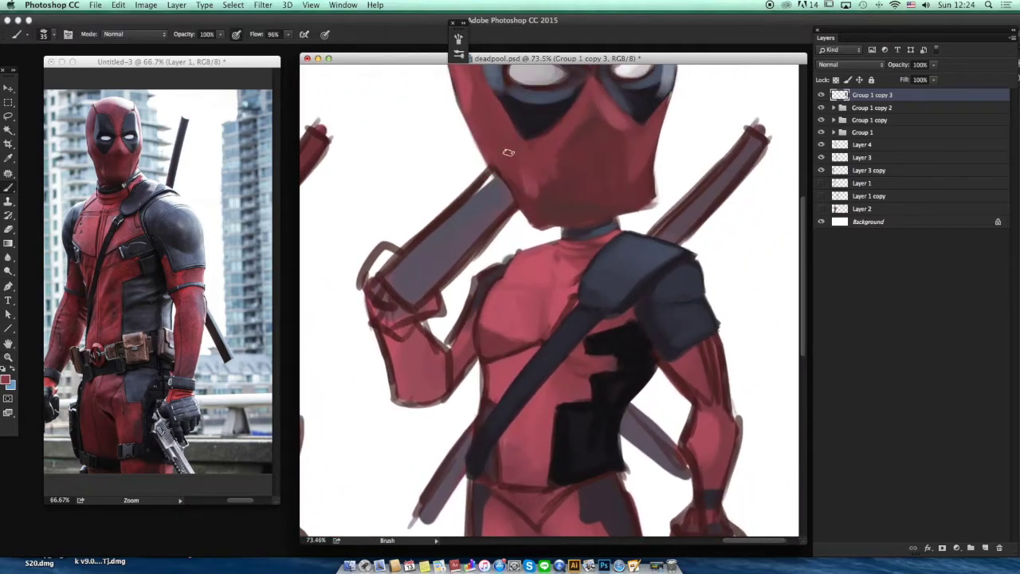
# - Paint the raised arm's shoulder near-black, with a small dark patch beside the armpit
pyautogui.keyDown('alt'); pyautogui.click(546, 257); pyautogui.keyUp('alt')
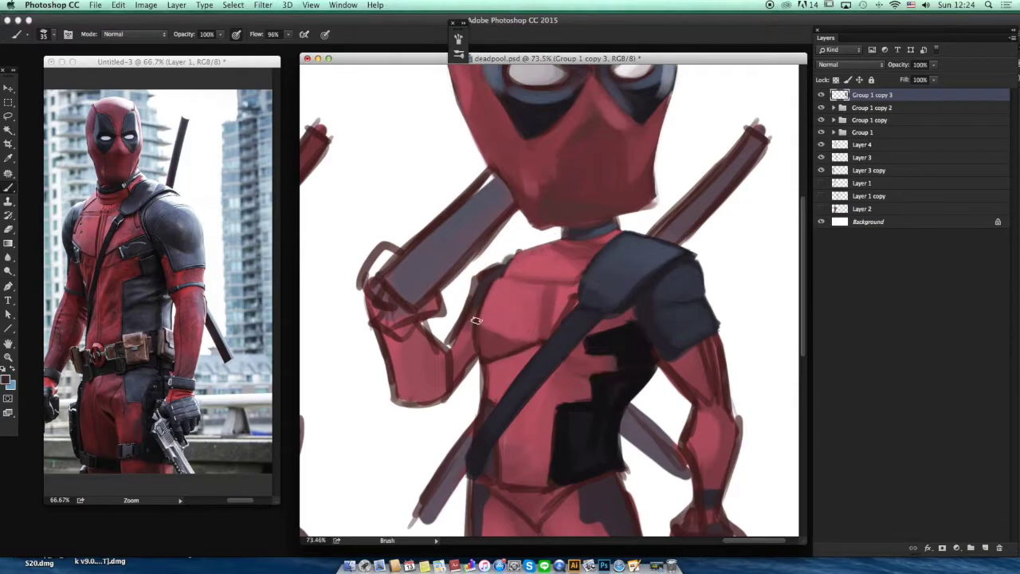
pyautogui.moveTo(574, 234)
pyautogui.mouseDown()
pyautogui.moveTo(544, 291)
pyautogui.moveTo(570, 254)
pyautogui.mouseUp()
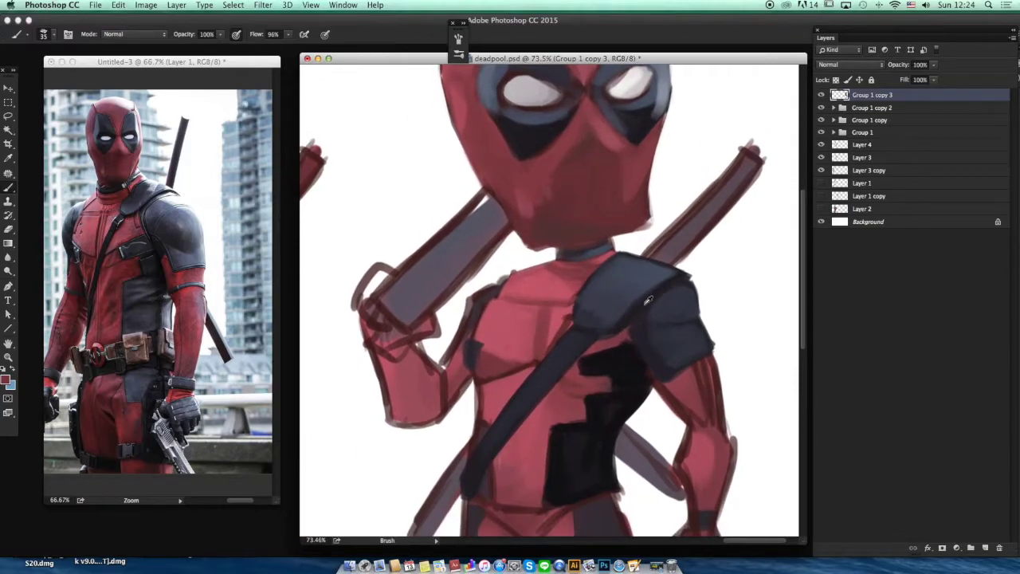
pyautogui.moveTo(494, 281)
pyautogui.mouseDown()
pyautogui.moveTo(478, 283)
pyautogui.moveTo(466, 327)
pyautogui.moveTo(473, 314)
pyautogui.mouseUp()
# - Shade the raised arm with darker sampled red along the upper arm and elbow
pyautogui.keyDown('alt'); pyautogui.click(458, 366); pyautogui.keyUp('alt')
pyautogui.moveTo(456, 353)
pyautogui.mouseDown()
pyautogui.moveTo(445, 395)
pyautogui.moveTo(428, 367)
pyautogui.moveTo(404, 379)
pyautogui.mouseUp()
pyautogui.keyDown('alt'); pyautogui.click(571, 198); pyautogui.keyUp('alt')
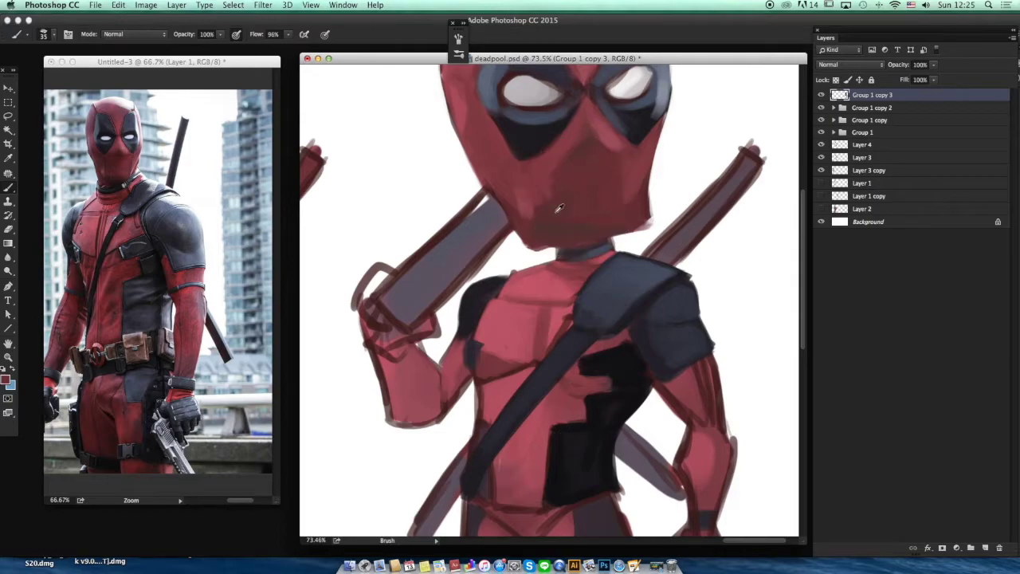
pyautogui.moveTo(458, 360); pyautogui.dragTo(495, 309)
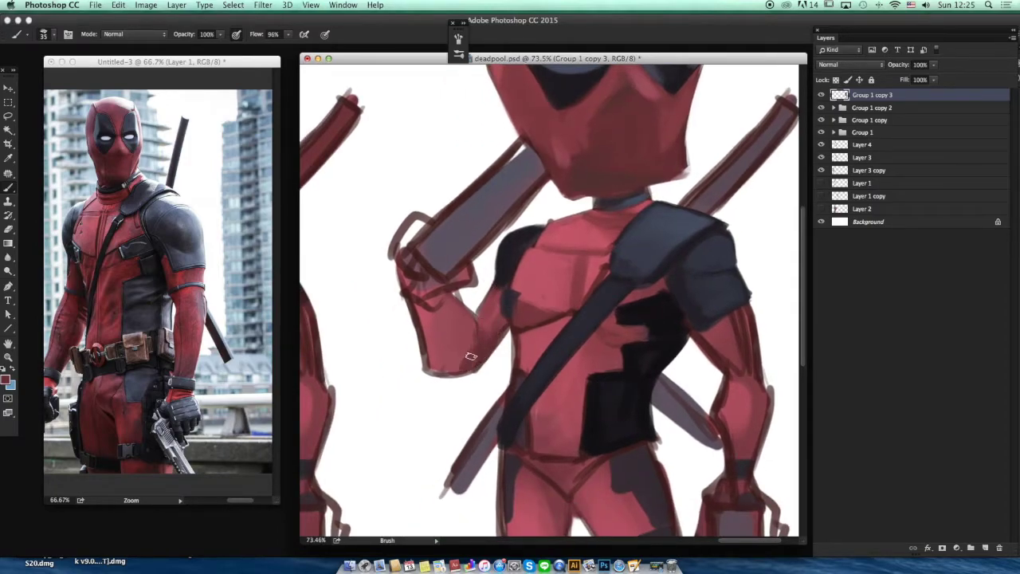
pyautogui.press('XF86AudioMute')
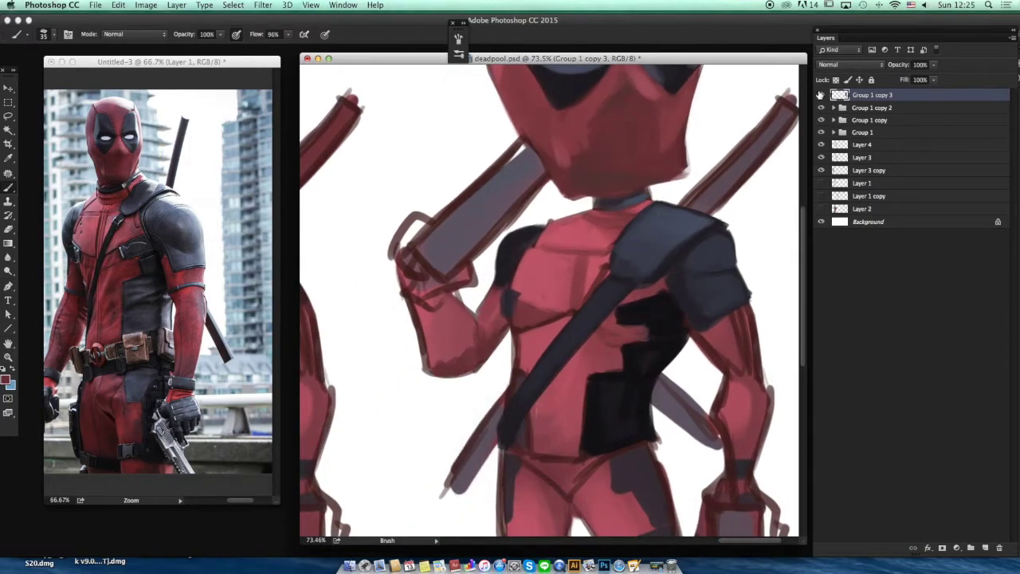
# - Toggle the painted figure's visibility to compare it, and hide the Group 1 copy 2 group
pyautogui.press('z')
pyautogui.moveTo(618, 285); pyautogui.dragTo(569, 286)
pyautogui.click(820, 96)
pyautogui.click(821, 95)
pyautogui.click(821, 96)
pyautogui.click(821, 96)
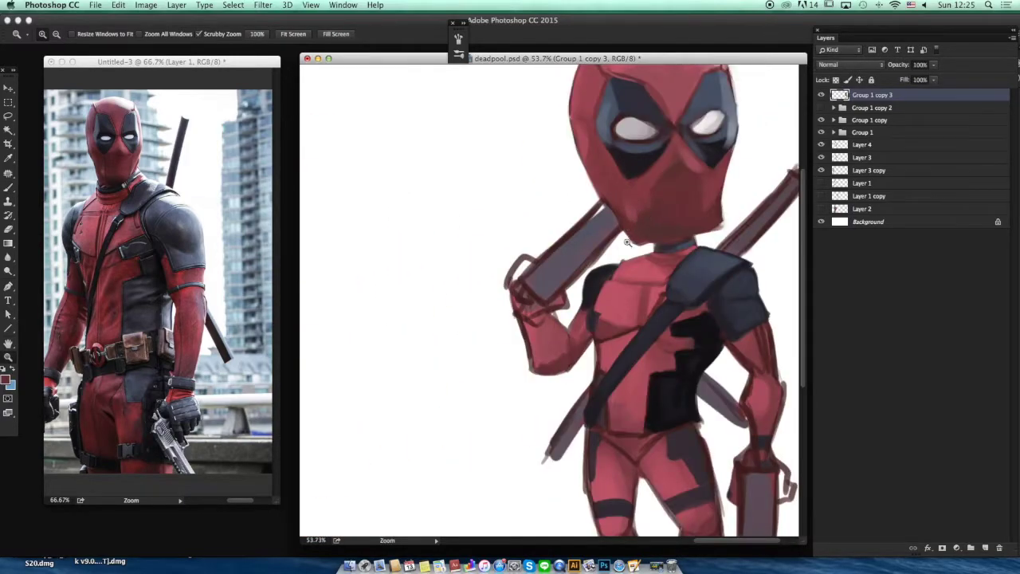
# - Lasso the lowered forearm and gun and try rotating them about 4 degrees counterclockwise
pyautogui.scroll(-5, 627, 242)
pyautogui.press('l')
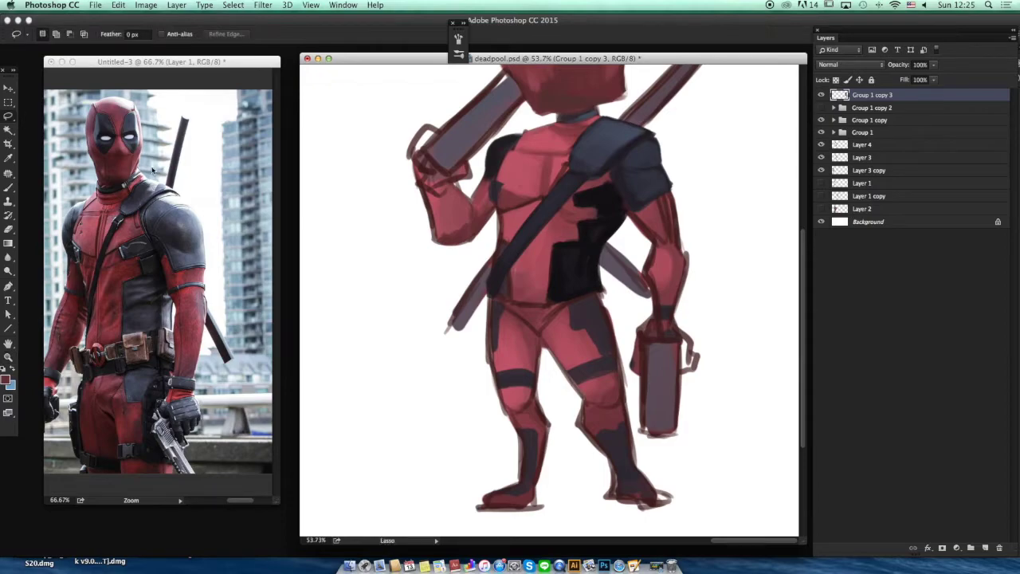
pyautogui.moveTo(660, 247)
pyautogui.mouseDown()
pyautogui.moveTo(725, 367)
pyautogui.moveTo(648, 453)
pyautogui.mouseUp()
pyautogui.moveTo(627, 367)
pyautogui.mouseDown()
pyautogui.moveTo(645, 314)
pyautogui.moveTo(639, 276)
pyautogui.moveTo(651, 255)
pyautogui.mouseUp()
pyautogui.hotkey('ctrl', 't')
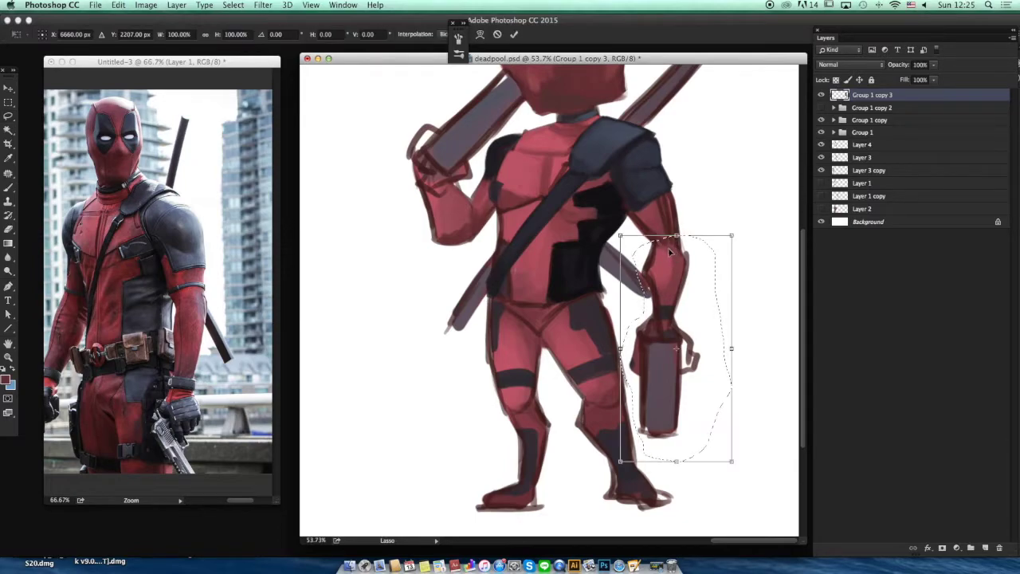
pyautogui.moveTo(679, 307); pyautogui.dragTo(670, 243)
pyautogui.moveTo(749, 306); pyautogui.dragTo(723, 251)
pyautogui.moveTo(727, 210); pyautogui.dragTo(705, 258)
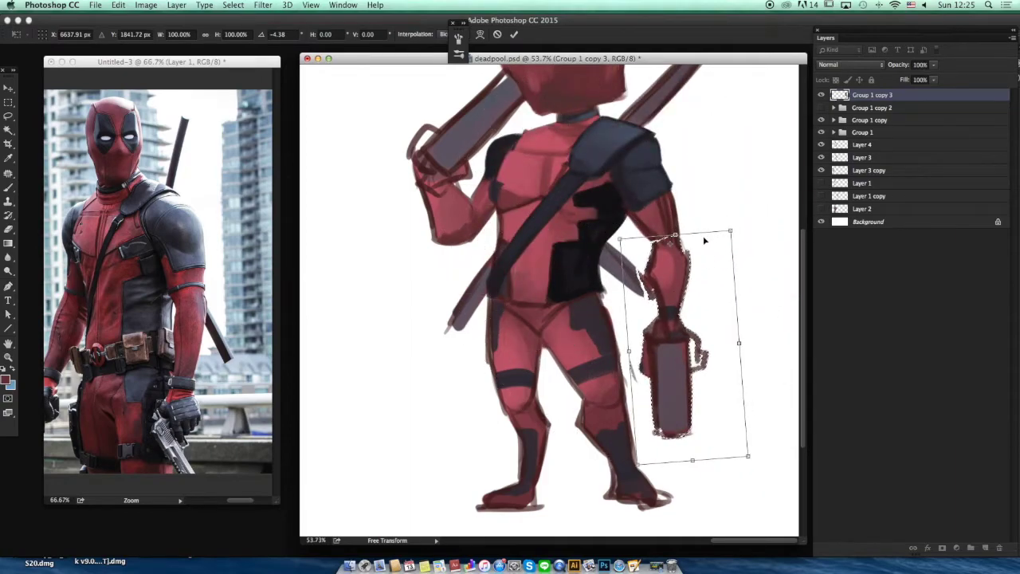
pyautogui.press('Return')
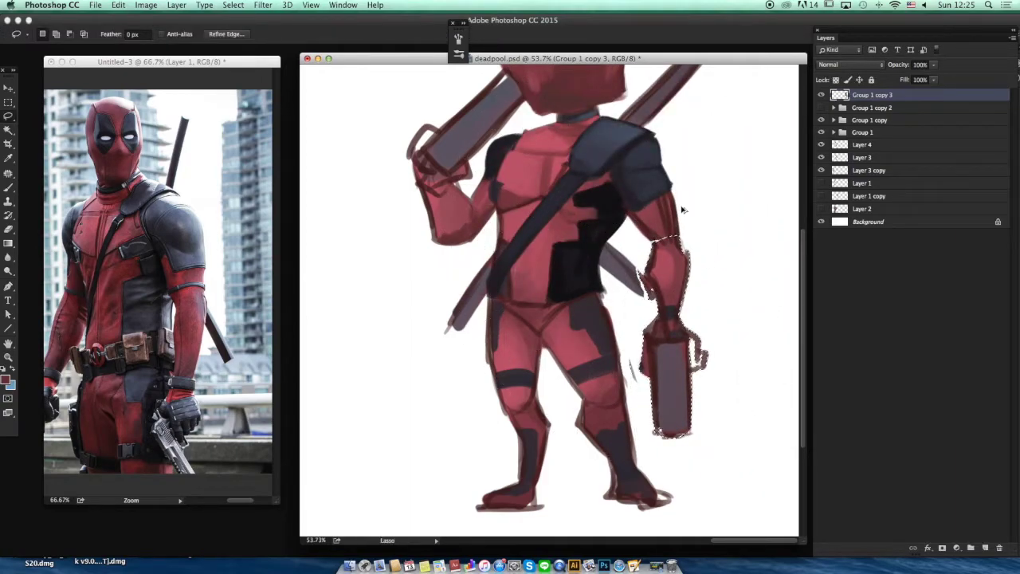
pyautogui.press('super+z')
# - Try to scale down the selected forearm and gun
pyautogui.press('super+t')
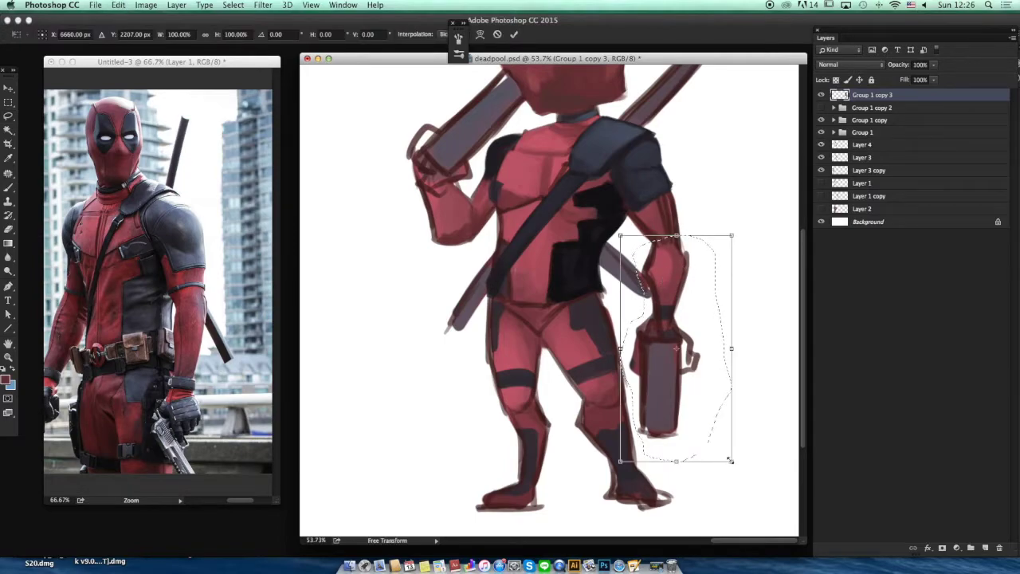
pyautogui.moveTo(732, 460); pyautogui.dragTo(745, 351)
pyautogui.press('Escape')
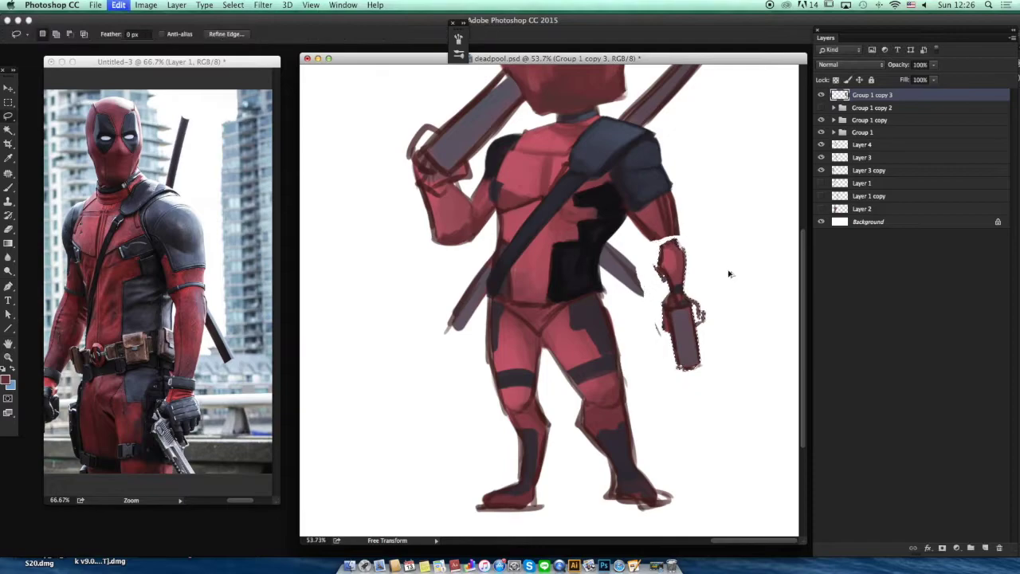
# - Try to warp the selected forearm and gun into a new pose, and clear the selection
pyautogui.press('super+t')
pyautogui.rightClick(660, 299)
pyautogui.click(685, 369)
pyautogui.moveTo(668, 414); pyautogui.dragTo(663, 406)
pyautogui.moveTo(682, 281); pyautogui.dragTo(668, 284)
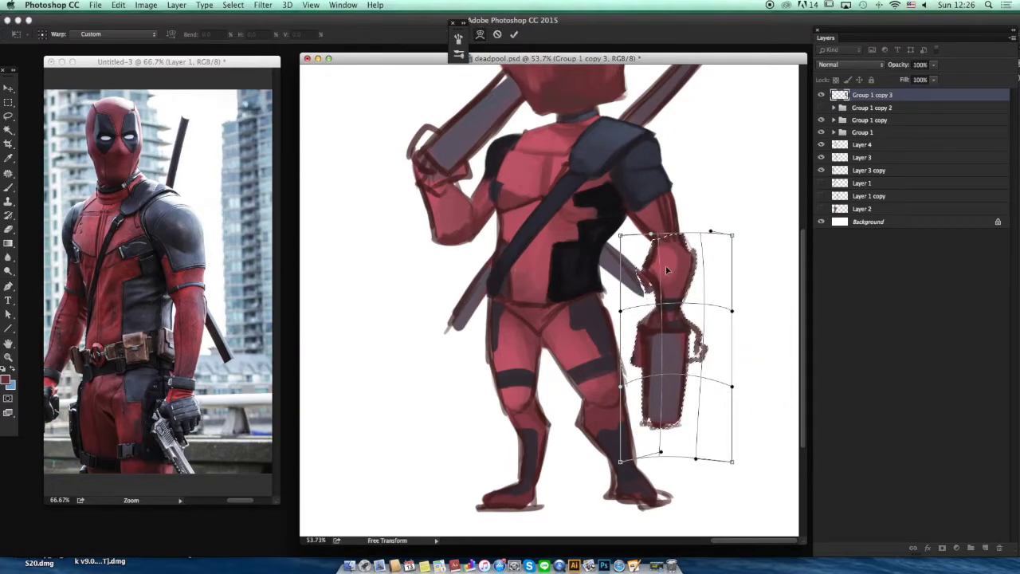
pyautogui.press('Return')
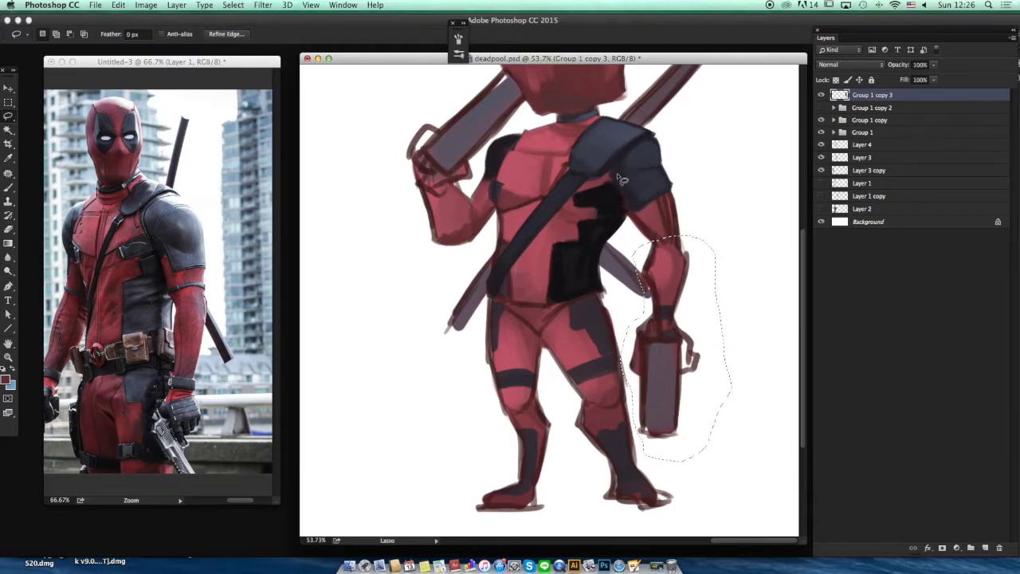
pyautogui.press('super+d')
# - Erase the loose outlines around the raised hand and shouldered weapon, and repaint the hand in sampled red
pyautogui.moveTo(640, 191); pyautogui.dragTo(539, 198)
pyautogui.moveTo(687, 268); pyautogui.dragTo(506, 247)
pyautogui.press('e')
pyautogui.moveTo(429, 239); pyautogui.dragTo(399, 275)
pyautogui.moveTo(444, 223); pyautogui.dragTo(399, 279)
pyautogui.moveTo(478, 286)
pyautogui.mouseDown()
pyautogui.moveTo(444, 325)
pyautogui.moveTo(404, 277)
pyautogui.moveTo(448, 310)
pyautogui.moveTo(425, 292)
pyautogui.moveTo(481, 263)
pyautogui.moveTo(393, 305)
pyautogui.moveTo(477, 220)
pyautogui.moveTo(502, 228)
pyautogui.moveTo(494, 215)
pyautogui.moveTo(506, 232)
pyautogui.moveTo(494, 200)
pyautogui.moveTo(510, 220)
pyautogui.mouseUp()
pyautogui.press('b')
pyautogui.keyDown('alt'); pyautogui.click(417, 289); pyautogui.keyUp('alt')
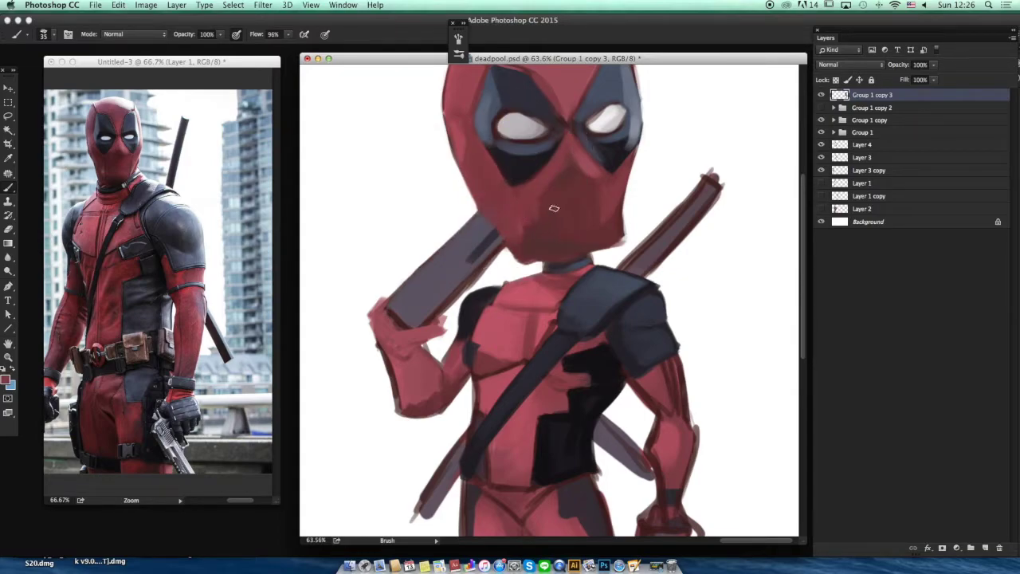
# - Cover the outlined katana handle behind the shoulder with dark blue-grey strokes
pyautogui.hscroll(2, 646, 186)
pyautogui.moveTo(604, 263); pyautogui.dragTo(674, 193)
pyautogui.moveTo(609, 257); pyautogui.dragTo(713, 151)
pyautogui.moveTo(640, 255); pyautogui.dragTo(752, 179)
pyautogui.moveTo(657, 230); pyautogui.dragTo(733, 168)
pyautogui.keyDown('alt'); pyautogui.click(614, 294); pyautogui.keyUp('alt')
pyautogui.keyDown('alt'); pyautogui.click(656, 222); pyautogui.keyUp('alt')
pyautogui.moveTo(617, 257)
pyautogui.mouseDown()
pyautogui.moveTo(669, 204)
pyautogui.moveTo(745, 164)
pyautogui.mouseUp()
# - Erase stray edges around the katana handle's end and paint its darker grip bands
pyautogui.press('e')
pyautogui.moveTo(691, 136)
pyautogui.mouseDown()
pyautogui.moveTo(669, 227)
pyautogui.moveTo(630, 279)
pyautogui.moveTo(682, 218)
pyautogui.moveTo(638, 220)
pyautogui.moveTo(676, 207)
pyautogui.mouseUp()
pyautogui.press('b')
pyautogui.keyDown('alt'); pyautogui.click(668, 194); pyautogui.keyUp('alt')
pyautogui.moveTo(657, 214)
pyautogui.mouseDown()
pyautogui.moveTo(663, 223)
pyautogui.moveTo(644, 244)
pyautogui.mouseUp()
pyautogui.moveTo(620, 237); pyautogui.dragTo(631, 257)
pyautogui.moveTo(610, 255); pyautogui.dragTo(619, 265)
pyautogui.press('e')
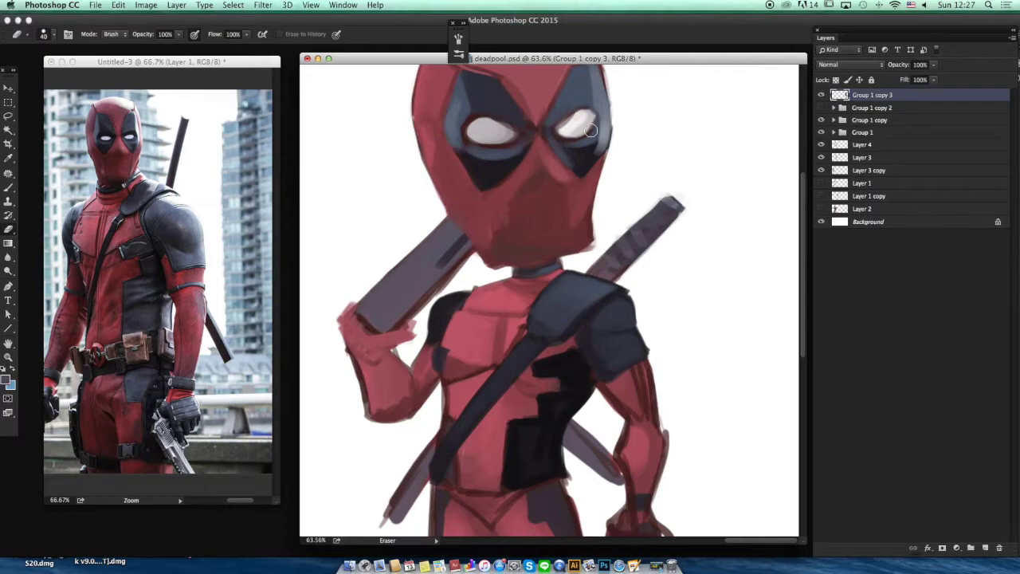
pyautogui.press('XF86AudioLowerVolume')
pyautogui.press('XF86AudioLowerVolume')
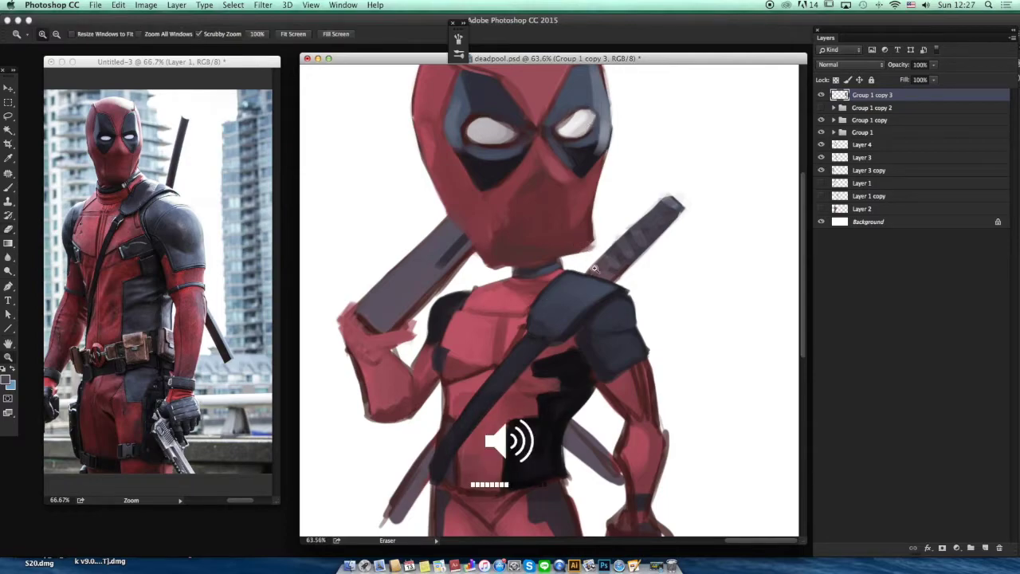
pyautogui.moveTo(602, 279); pyautogui.dragTo(575, 246)
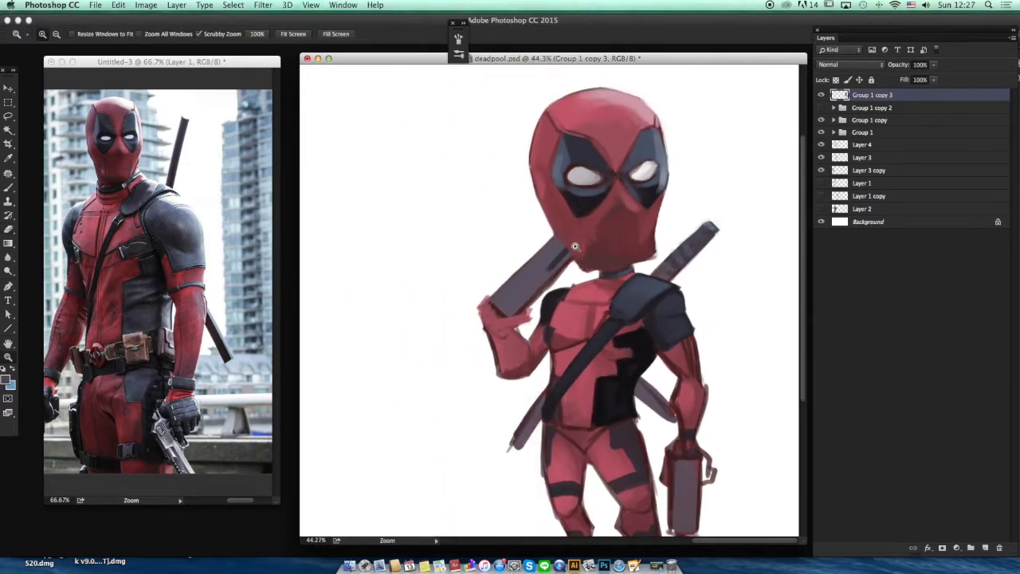
pyautogui.press('XF86AudioRaiseVolume')
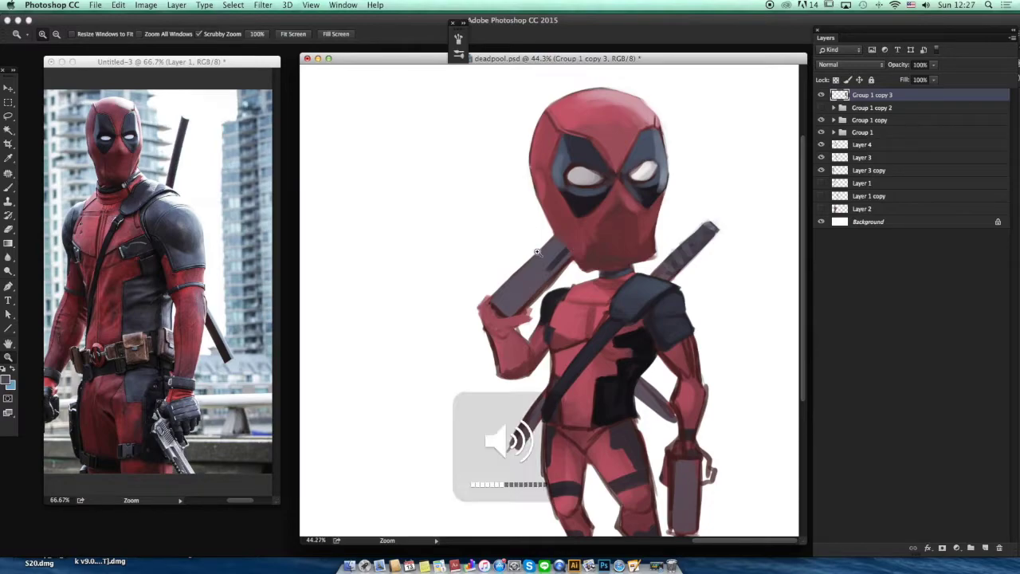
# - Sharpen the stepped edges between the red suit and black side panel, following a close-up of the reference photo's torso
pyautogui.moveTo(641, 356); pyautogui.dragTo(622, 289)
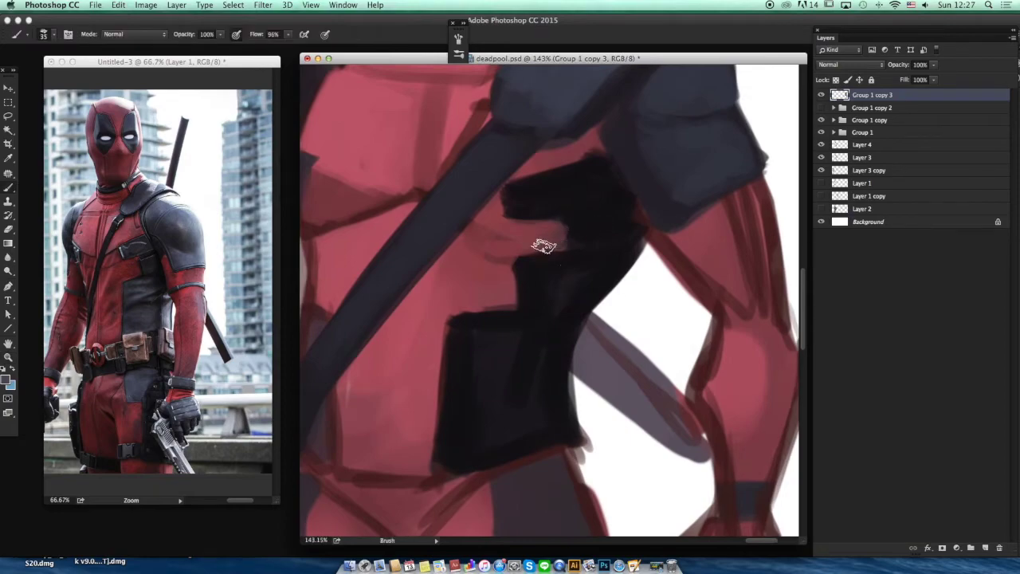
pyautogui.click(233, 63)
pyautogui.moveTo(134, 261); pyautogui.dragTo(163, 211)
pyautogui.click(393, 70)
pyautogui.press('b')
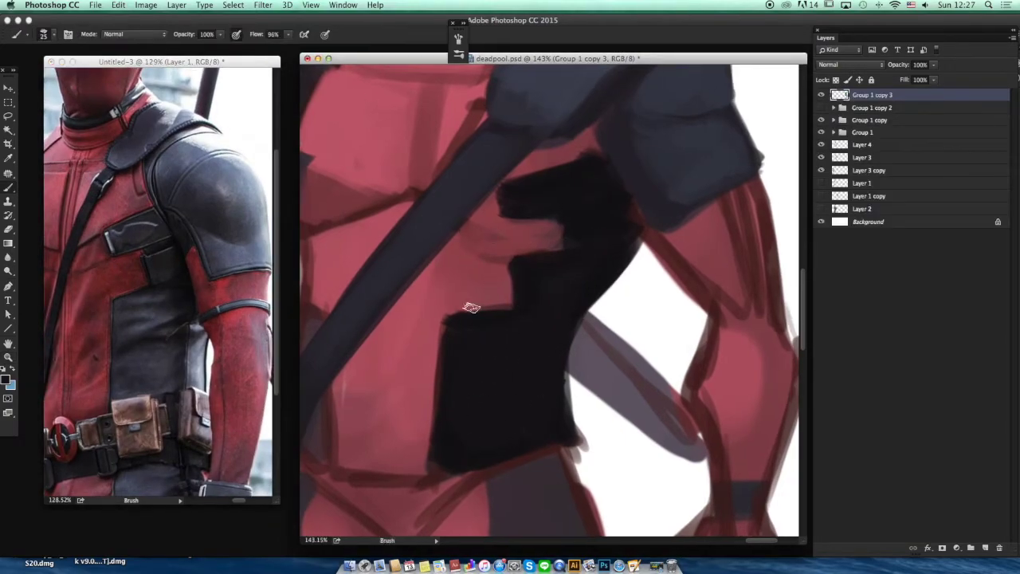
pyautogui.keyDown('alt'); pyautogui.click(469, 287); pyautogui.keyUp('alt')
pyautogui.moveTo(448, 311)
pyautogui.mouseDown()
pyautogui.moveTo(516, 297)
pyautogui.moveTo(508, 269)
pyautogui.moveTo(560, 255)
pyautogui.mouseUp()
pyautogui.keyDown('alt'); pyautogui.click(571, 210); pyautogui.keyUp('alt')
pyautogui.moveTo(556, 216)
pyautogui.mouseDown()
pyautogui.moveTo(563, 156)
pyautogui.moveTo(614, 155)
pyautogui.mouseUp()
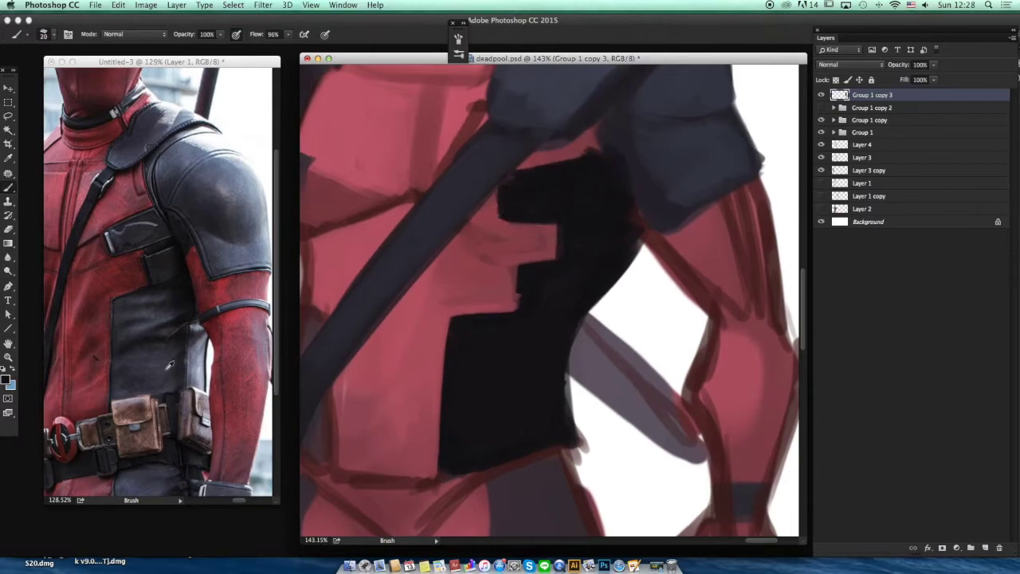
# - Shade the side panel and chest pouch with dark blue-grey, leaving near-black borders around each section
pyautogui.moveTo(596, 189); pyautogui.dragTo(566, 223)
pyautogui.press(']')
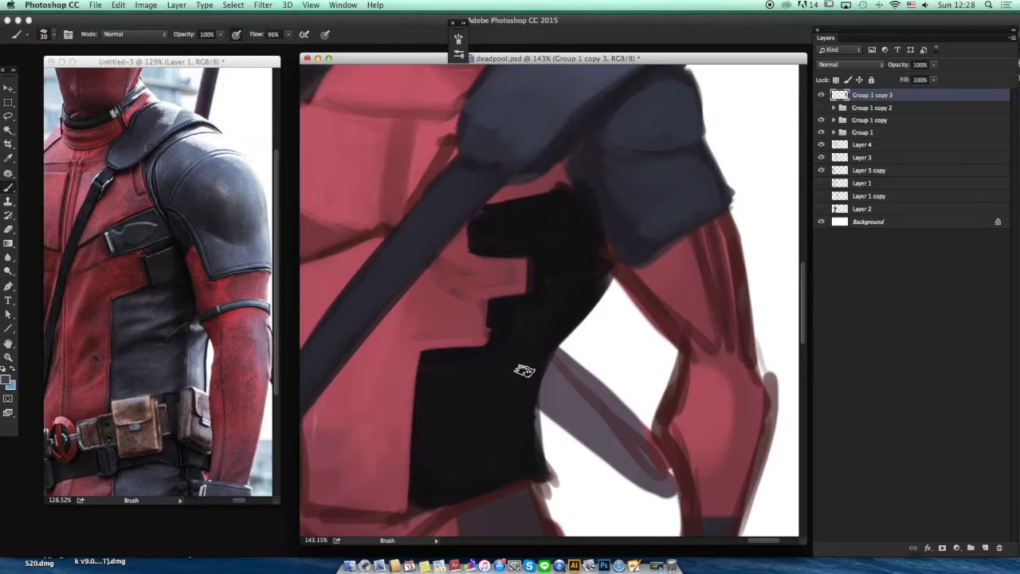
pyautogui.moveTo(490, 419)
pyautogui.mouseDown()
pyautogui.moveTo(475, 471)
pyautogui.moveTo(452, 397)
pyautogui.moveTo(488, 433)
pyautogui.moveTo(494, 362)
pyautogui.moveTo(443, 388)
pyautogui.moveTo(437, 483)
pyautogui.moveTo(518, 477)
pyautogui.mouseUp()
pyautogui.keyDown('alt'); pyautogui.click(460, 416); pyautogui.keyUp('alt')
pyautogui.moveTo(501, 310)
pyautogui.mouseDown()
pyautogui.moveTo(483, 303)
pyautogui.moveTo(497, 296)
pyautogui.mouseUp()
pyautogui.moveTo(550, 212)
pyautogui.mouseDown()
pyautogui.moveTo(556, 230)
pyautogui.moveTo(483, 246)
pyautogui.moveTo(573, 257)
pyautogui.moveTo(486, 267)
pyautogui.moveTo(487, 248)
pyautogui.mouseUp()
# - Draw the knife outline on the chest pouch in lighter blue-grey with a smaller brush
pyautogui.keyDown('alt'); pyautogui.click(587, 95); pyautogui.keyUp('alt')
pyautogui.press('[')
pyautogui.press('[')
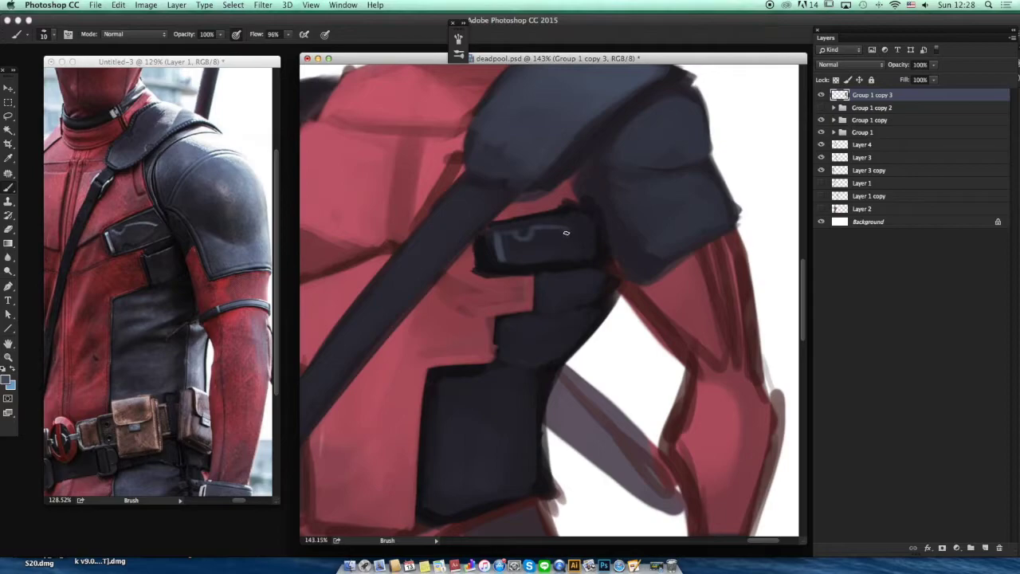
pyautogui.moveTo(551, 242); pyautogui.dragTo(576, 246)
# - Clean up the chest pouch's upper edge and corner with sampled red
pyautogui.press('z')
pyautogui.click(588, 234)
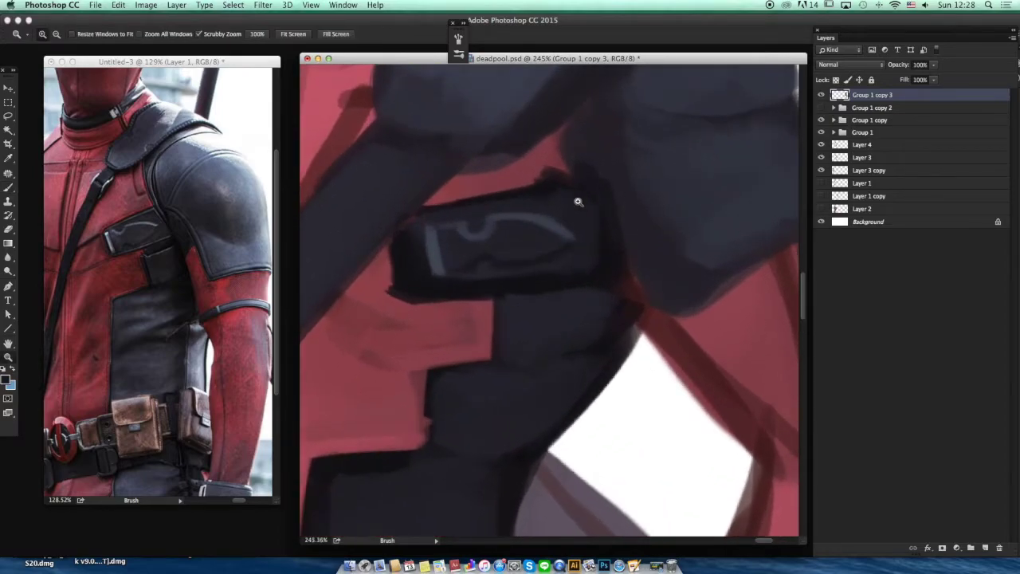
pyautogui.press('b')
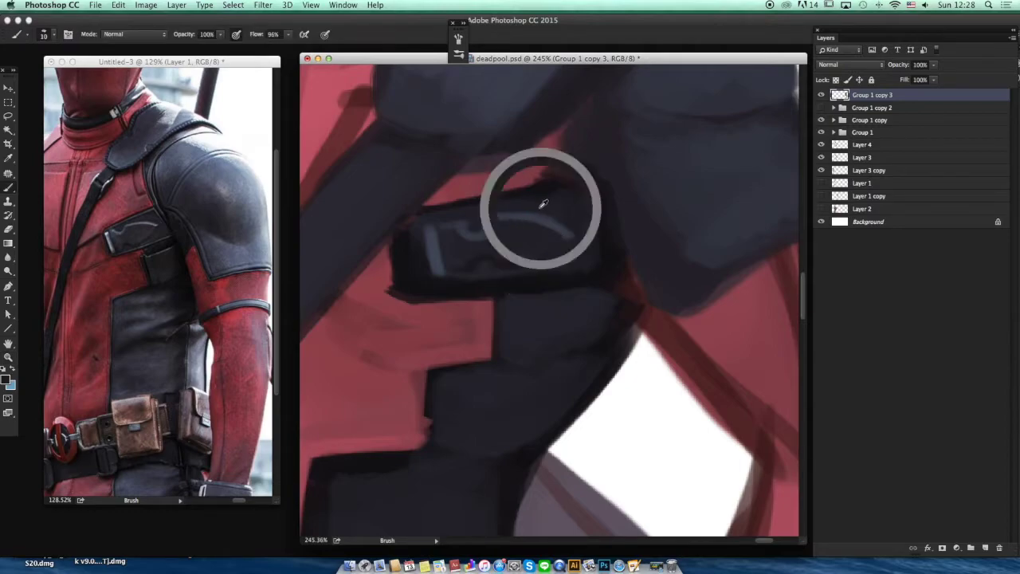
pyautogui.keyDown('alt'); pyautogui.click(547, 171); pyautogui.keyUp('alt')
pyautogui.moveTo(547, 171)
pyautogui.mouseDown()
pyautogui.moveTo(499, 189)
pyautogui.moveTo(539, 164)
pyautogui.moveTo(581, 177)
pyautogui.moveTo(547, 138)
pyautogui.mouseUp()
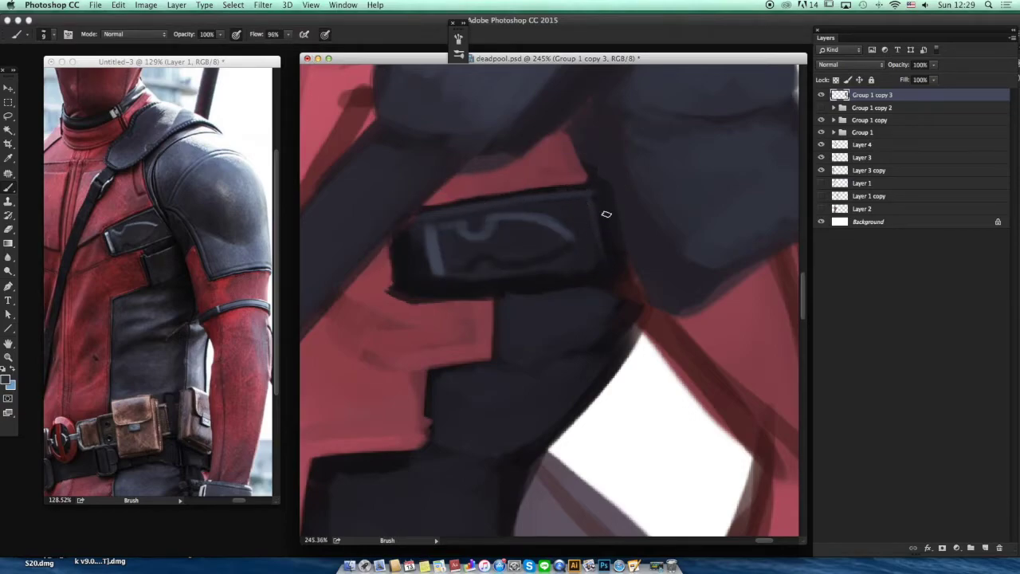
# - Define the dark armpit edge between the chest pouch and shoulder guard, and refine the red strip above the pouch
pyautogui.press(']')
pyautogui.press(']')
pyautogui.moveTo(592, 128); pyautogui.dragTo(596, 181)
pyautogui.keyDown('alt'); pyautogui.click(602, 144); pyautogui.keyUp('alt')
pyautogui.moveTo(585, 120); pyautogui.dragTo(598, 183)
pyautogui.keyDown('alt'); pyautogui.click(565, 151); pyautogui.keyUp('alt')
pyautogui.moveTo(568, 122); pyautogui.dragTo(538, 141)
pyautogui.moveTo(593, 172)
pyautogui.mouseDown()
pyautogui.moveTo(516, 164)
pyautogui.moveTo(450, 196)
pyautogui.mouseUp()
pyautogui.moveTo(601, 189); pyautogui.dragTo(685, 186)
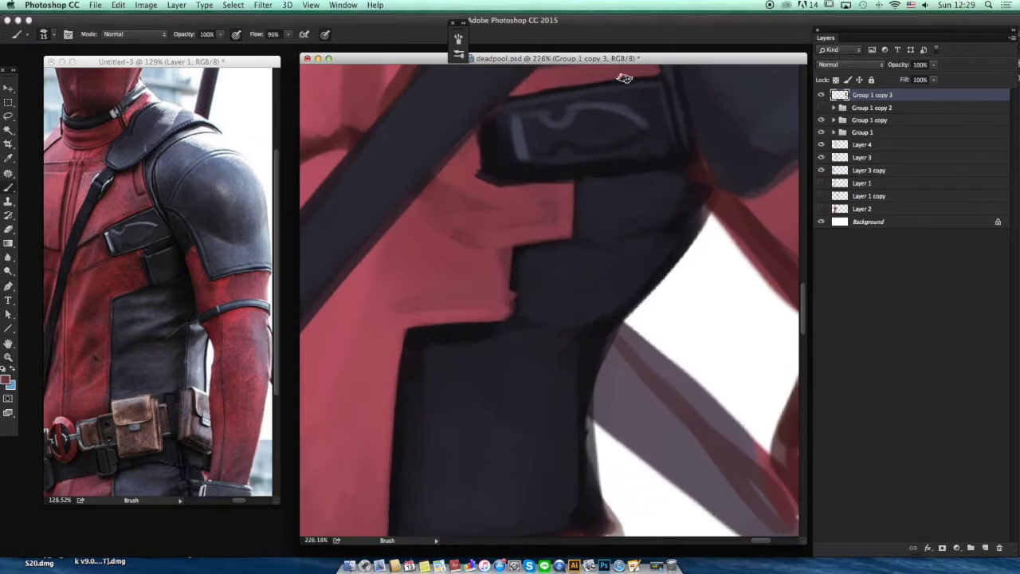
# - Show the Group 1 copy 2 group again and review the figure beside the earlier stages
pyautogui.press('z')
pyautogui.moveTo(621, 75)
pyautogui.mouseDown()
pyautogui.moveTo(467, 239)
pyautogui.moveTo(487, 289)
pyautogui.mouseUp()
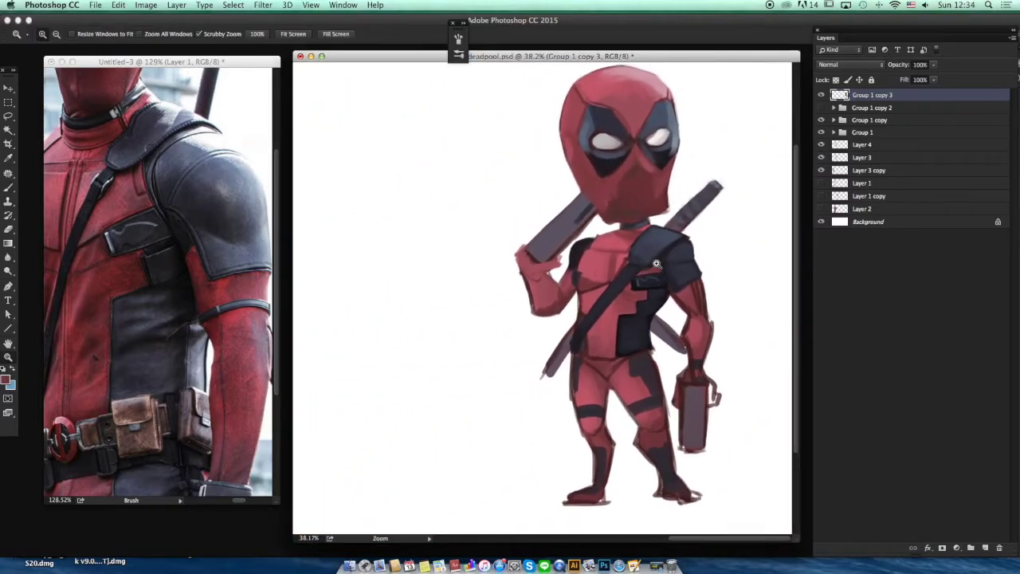
pyautogui.moveTo(656, 264); pyautogui.dragTo(612, 254)
pyautogui.moveTo(677, 243)
pyautogui.mouseDown()
pyautogui.moveTo(667, 247)
pyautogui.moveTo(686, 258)
pyautogui.mouseUp()
pyautogui.click(820, 108)
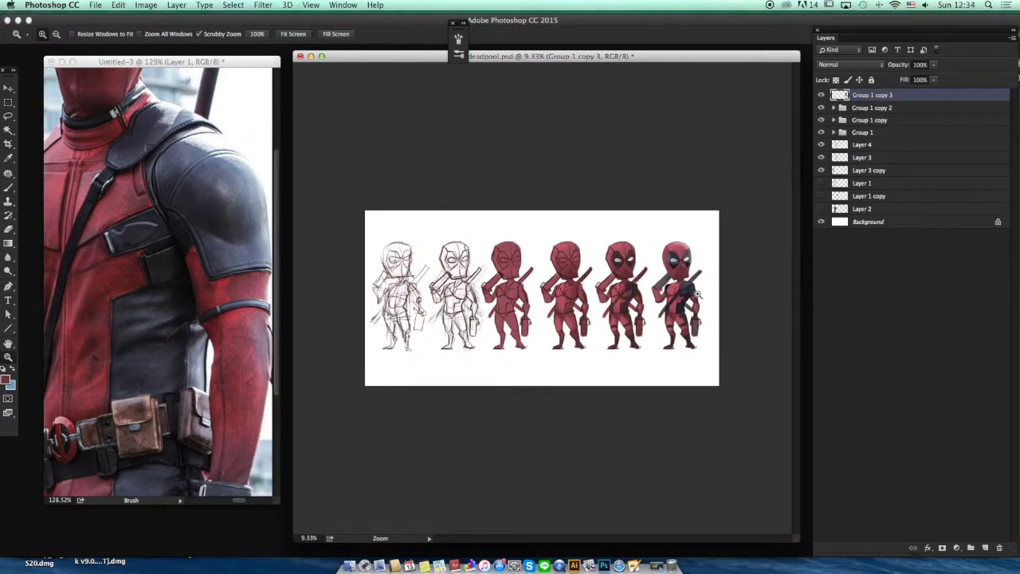
pyautogui.moveTo(698, 295); pyautogui.dragTo(785, 275)
pyautogui.moveTo(663, 249); pyautogui.dragTo(824, 100)
pyautogui.moveTo(683, 263); pyautogui.dragTo(709, 256)
# - Show the whole reference figure and shade the underside of the raised gun barrel in darker blue-grey
pyautogui.press('b')
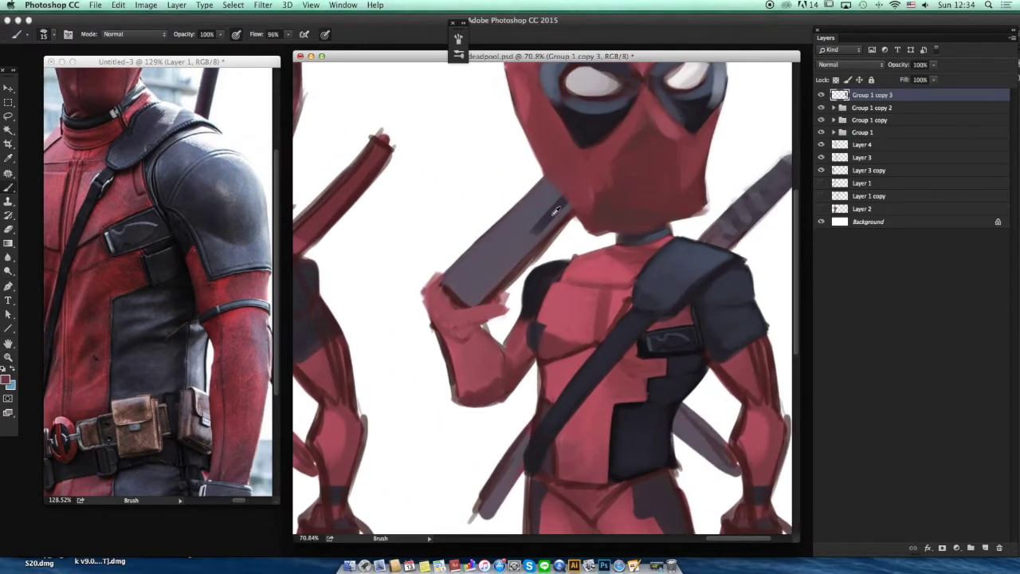
pyautogui.click(248, 64)
pyautogui.press('z')
pyautogui.moveTo(221, 261); pyautogui.dragTo(172, 259)
pyautogui.click(399, 58)
pyautogui.moveTo(584, 227); pyautogui.dragTo(610, 228)
pyautogui.press('b')
pyautogui.moveTo(519, 241); pyautogui.dragTo(481, 282)
pyautogui.click(324, 34)
pyautogui.moveTo(506, 245)
pyautogui.mouseDown()
pyautogui.moveTo(448, 322)
pyautogui.moveTo(524, 246)
pyautogui.mouseUp()
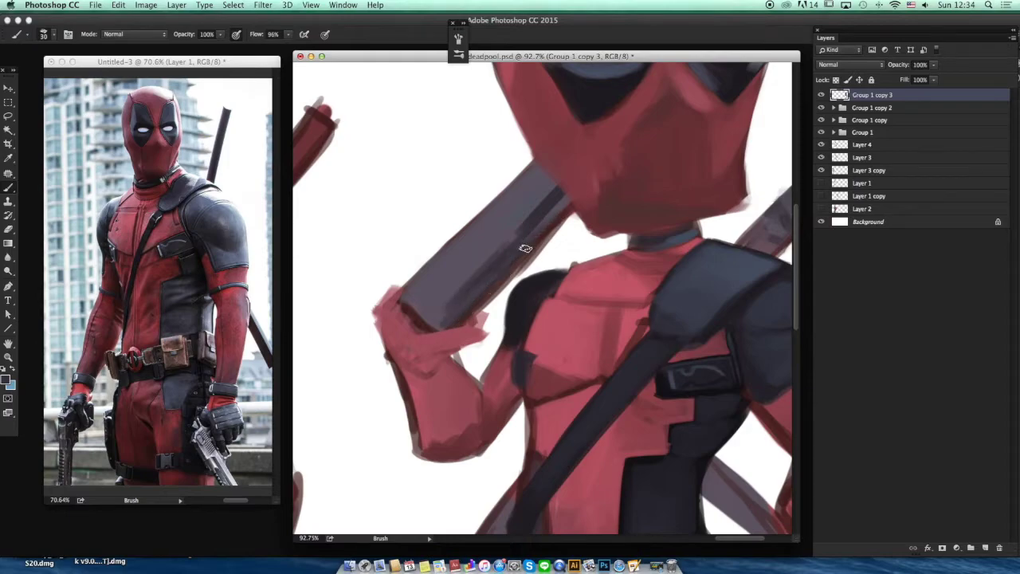
# - Square off the raised barrel's muzzle end with sampled greys and paint a light grey patch midway along it
pyautogui.keyDown('alt'); pyautogui.click(536, 177); pyautogui.keyUp('alt')
pyautogui.moveTo(558, 185); pyautogui.dragTo(567, 203)
pyautogui.keyDown('alt'); pyautogui.click(510, 211); pyautogui.keyUp('alt')
pyautogui.moveTo(510, 224)
pyautogui.mouseDown()
pyautogui.moveTo(486, 232)
pyautogui.moveTo(514, 237)
pyautogui.moveTo(497, 212)
pyautogui.moveTo(513, 194)
pyautogui.moveTo(480, 219)
pyautogui.moveTo(510, 226)
pyautogui.mouseUp()
pyautogui.keyDown('alt'); pyautogui.click(512, 201); pyautogui.keyUp('alt')
pyautogui.keyDown('alt'); pyautogui.click(484, 185); pyautogui.keyUp('alt')
pyautogui.keyDown('alt'); pyautogui.click(494, 227); pyautogui.keyUp('alt')
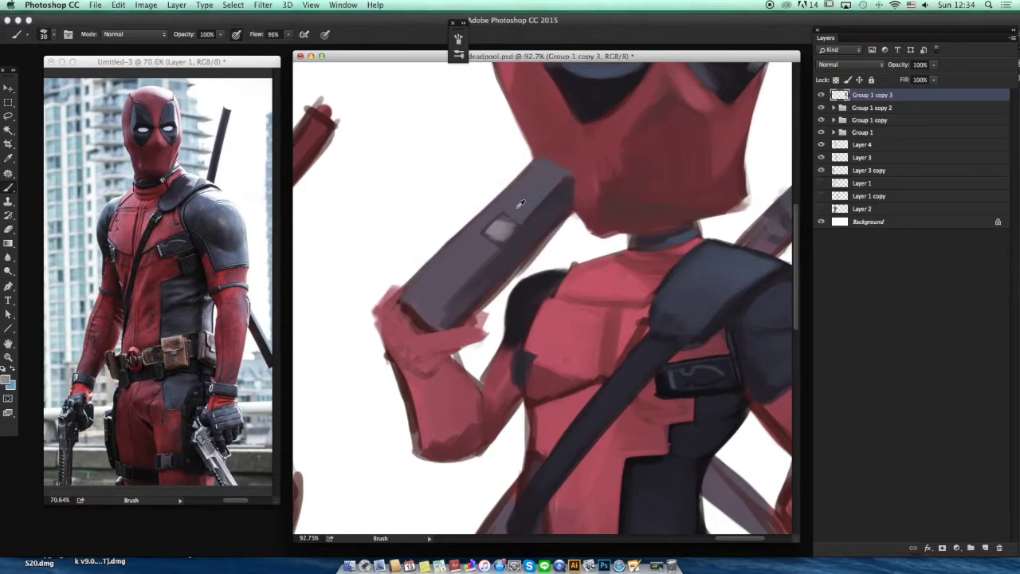
# - Outline the light patch on the barrel in dark grey and clean up the barrel's lower and hand-side edges
pyautogui.keyDown('alt'); pyautogui.click(500, 232); pyautogui.keyUp('alt')
pyautogui.keyDown('alt'); pyautogui.click(535, 201); pyautogui.keyUp('alt')
pyautogui.press('e')
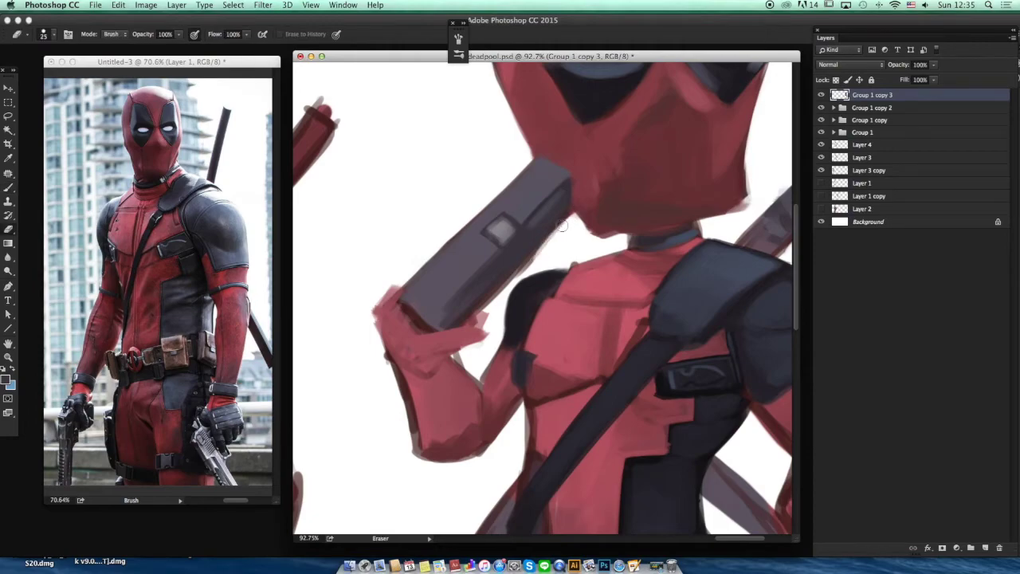
pyautogui.press('b')
pyautogui.keyDown('alt'); pyautogui.click(505, 261); pyautogui.keyUp('alt')
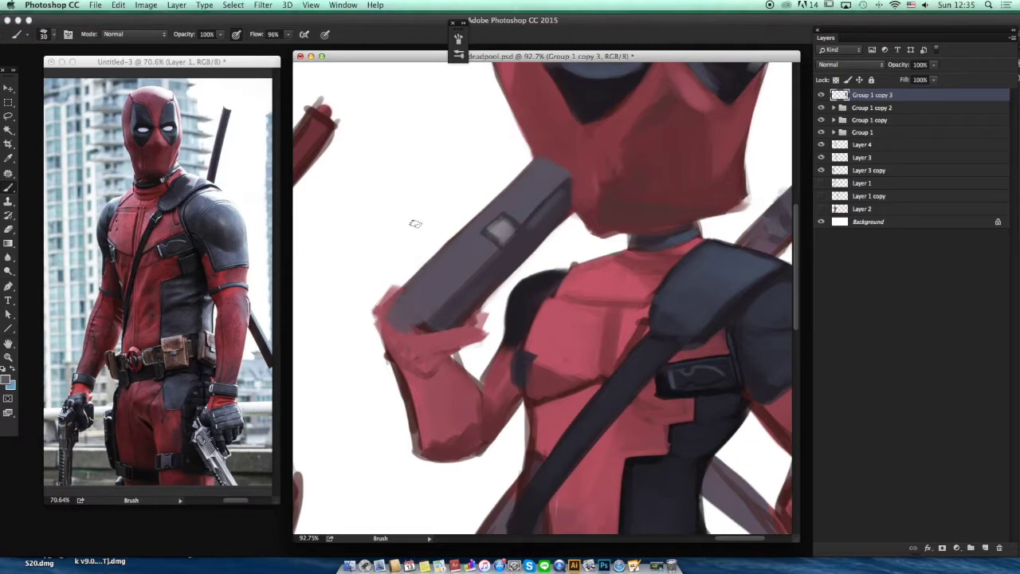
pyautogui.press('z')
pyautogui.press('super+0')
pyautogui.click(689, 166)
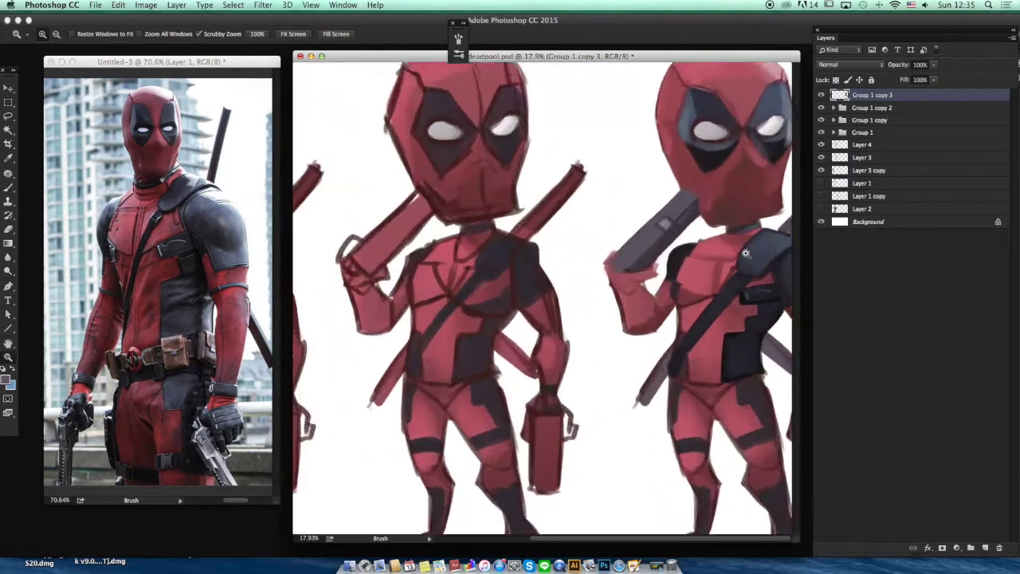
# - Rework the raised weapon into a dark pistol aimed at the chin, erasing the old barrel and repainting the hand area
pyautogui.press('b')
pyautogui.keyDown('alt'); pyautogui.click(517, 385); pyautogui.keyUp('alt')
pyautogui.moveTo(470, 337)
pyautogui.mouseDown()
pyautogui.moveTo(480, 320)
pyautogui.moveTo(452, 282)
pyautogui.mouseUp()
pyautogui.press('e')
pyautogui.moveTo(487, 249)
pyautogui.mouseDown()
pyautogui.moveTo(462, 287)
pyautogui.moveTo(508, 322)
pyautogui.moveTo(585, 226)
pyautogui.moveTo(513, 211)
pyautogui.moveTo(509, 220)
pyautogui.mouseUp()
pyautogui.press('b')
pyautogui.moveTo(565, 200)
pyautogui.mouseDown()
pyautogui.moveTo(460, 252)
pyautogui.moveTo(448, 297)
pyautogui.moveTo(462, 326)
pyautogui.moveTo(453, 300)
pyautogui.moveTo(492, 316)
pyautogui.moveTo(473, 262)
pyautogui.moveTo(495, 292)
pyautogui.moveTo(486, 291)
pyautogui.moveTo(483, 340)
pyautogui.moveTo(442, 298)
pyautogui.moveTo(516, 276)
pyautogui.mouseUp()
pyautogui.keyDown('alt'); pyautogui.click(483, 353); pyautogui.keyUp('alt')
pyautogui.moveTo(488, 318)
pyautogui.mouseDown()
pyautogui.moveTo(458, 323)
pyautogui.moveTo(510, 317)
pyautogui.mouseUp()
# - Refine the pistol's silhouette with sampled dark grey and erase the leftover barrel paint around it
pyautogui.keyDown('alt'); pyautogui.click(522, 249); pyautogui.keyUp('alt')
pyautogui.moveTo(522, 249)
pyautogui.mouseDown()
pyautogui.moveTo(493, 342)
pyautogui.moveTo(520, 253)
pyautogui.moveTo(589, 224)
pyautogui.moveTo(579, 217)
pyautogui.moveTo(518, 229)
pyautogui.moveTo(491, 274)
pyautogui.mouseUp()
pyautogui.press('e')
pyautogui.moveTo(522, 210)
pyautogui.mouseDown()
pyautogui.moveTo(550, 203)
pyautogui.moveTo(454, 255)
pyautogui.moveTo(440, 340)
pyautogui.moveTo(516, 314)
pyautogui.mouseUp()
pyautogui.moveTo(554, 256); pyautogui.dragTo(596, 235)
pyautogui.press('super+0')
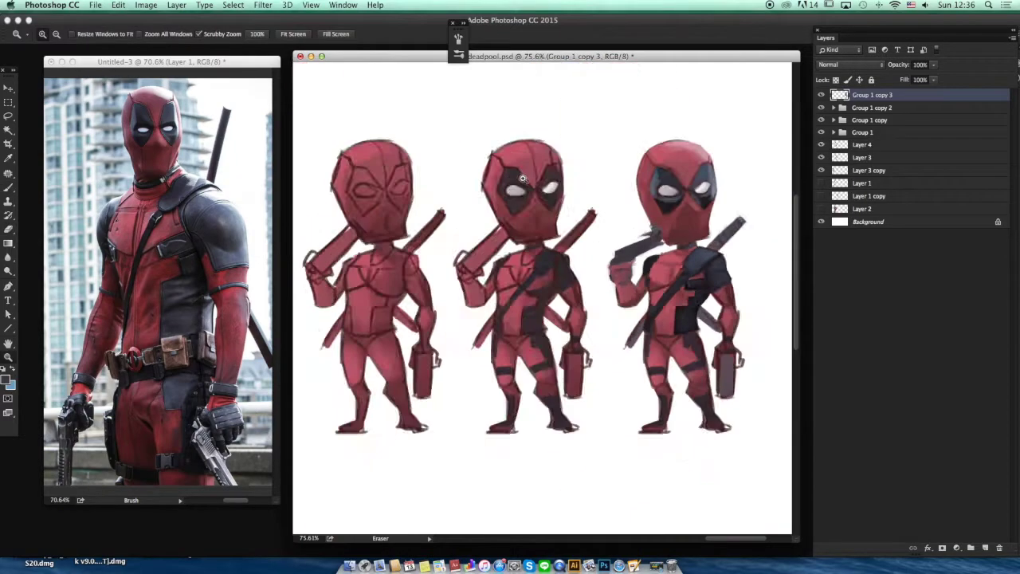
# - Tighten the pistol's slide and body shape in dark grey with a smaller brush
pyautogui.moveTo(717, 239)
pyautogui.mouseDown()
pyautogui.moveTo(744, 243)
pyautogui.moveTo(597, 235)
pyautogui.mouseUp()
pyautogui.press('b')
pyautogui.moveTo(456, 246)
pyautogui.mouseDown()
pyautogui.moveTo(521, 222)
pyautogui.moveTo(505, 207)
pyautogui.moveTo(515, 182)
pyautogui.moveTo(562, 251)
pyautogui.mouseUp()
pyautogui.press('e')
pyautogui.press('b')
pyautogui.press('[')
pyautogui.press('[')
pyautogui.moveTo(530, 211)
pyautogui.mouseDown()
pyautogui.moveTo(554, 239)
pyautogui.moveTo(558, 214)
pyautogui.moveTo(574, 240)
pyautogui.moveTo(557, 220)
pyautogui.moveTo(583, 226)
pyautogui.moveTo(581, 234)
pyautogui.moveTo(481, 271)
pyautogui.mouseUp()
# - Fill the pistol's slide with sampled dark tones, straighten its edges and paint the trigger guard
pyautogui.keyDown('alt'); pyautogui.click(592, 115); pyautogui.keyUp('alt')
pyautogui.keyDown('alt'); pyautogui.click(553, 226); pyautogui.keyUp('alt')
pyautogui.moveTo(482, 267)
pyautogui.mouseDown()
pyautogui.moveTo(572, 224)
pyautogui.moveTo(553, 216)
pyautogui.moveTo(522, 234)
pyautogui.moveTo(582, 213)
pyautogui.mouseUp()
pyautogui.moveTo(404, 275)
pyautogui.mouseDown()
pyautogui.moveTo(378, 287)
pyautogui.moveTo(444, 248)
pyautogui.moveTo(510, 229)
pyautogui.moveTo(553, 194)
pyautogui.moveTo(512, 216)
pyautogui.mouseUp()
pyautogui.press('e')
pyautogui.press('b')
pyautogui.moveTo(472, 298)
pyautogui.mouseDown()
pyautogui.moveTo(481, 327)
pyautogui.moveTo(452, 333)
pyautogui.mouseUp()
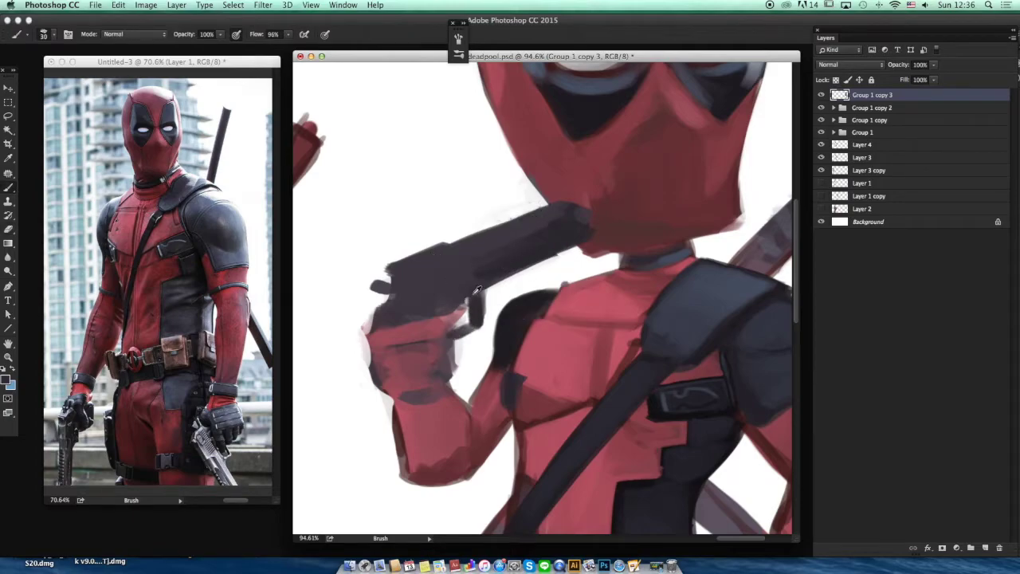
# - Paint lighter blue-grey planes along the pistol's slide and grip with a larger brush
pyautogui.moveTo(410, 277); pyautogui.dragTo(542, 206)
pyautogui.press(']')
pyautogui.moveTo(402, 273); pyautogui.dragTo(547, 221)
pyautogui.moveTo(430, 293); pyautogui.dragTo(410, 297)
# - Repaint the fist holding the pistol in sampled red and erase the rough paint around its outline
pyautogui.keyDown('alt'); pyautogui.click(390, 334); pyautogui.keyUp('alt')
pyautogui.keyDown('alt'); pyautogui.click(462, 455); pyautogui.keyUp('alt')
pyautogui.moveTo(384, 333)
pyautogui.mouseDown()
pyautogui.moveTo(402, 341)
pyautogui.moveTo(428, 329)
pyautogui.moveTo(429, 374)
pyautogui.moveTo(417, 347)
pyautogui.moveTo(381, 371)
pyautogui.moveTo(391, 385)
pyautogui.mouseUp()
pyautogui.keyDown('alt'); pyautogui.click(390, 333); pyautogui.keyUp('alt')
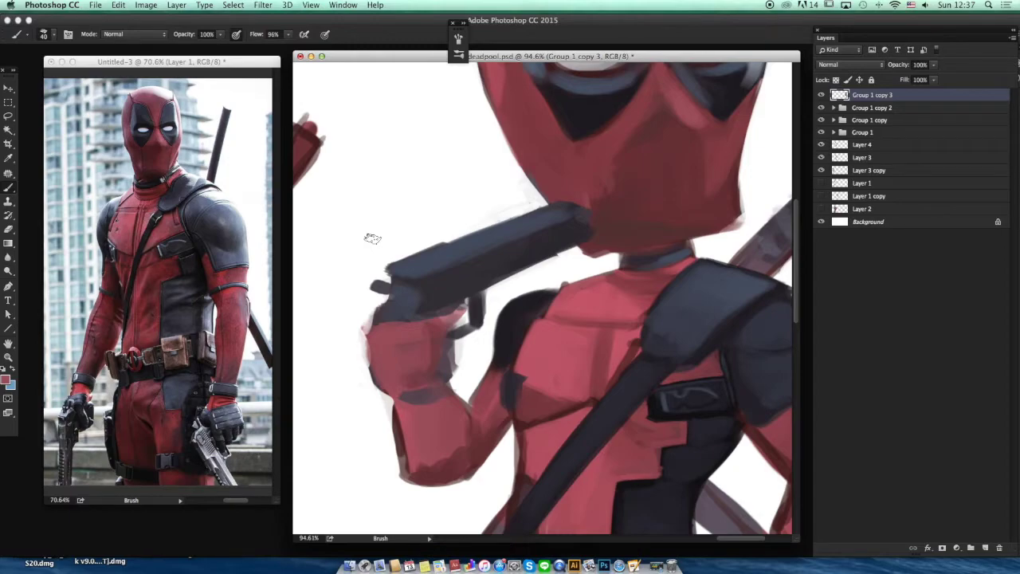
pyautogui.press('e')
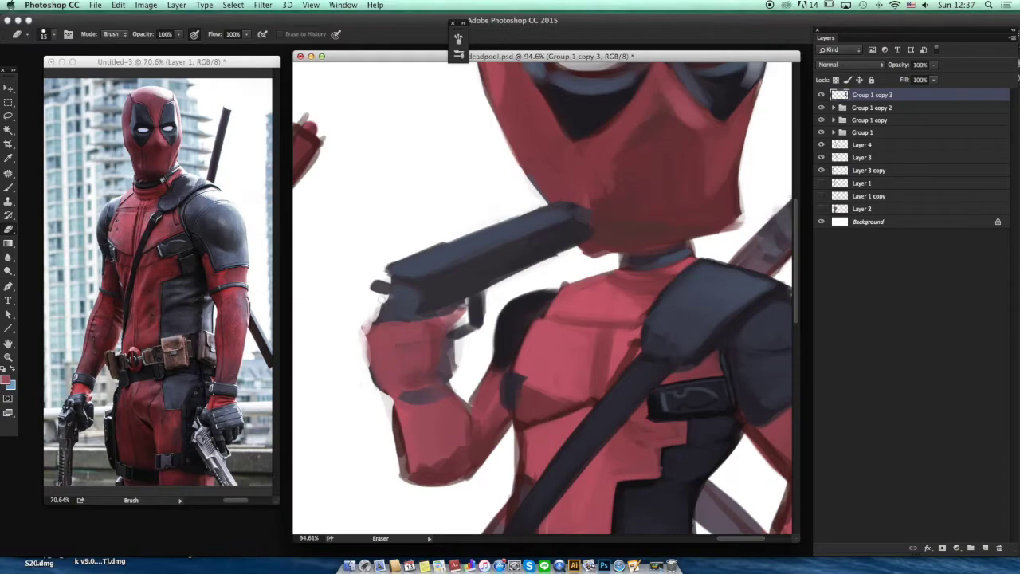
pyautogui.moveTo(376, 318); pyautogui.dragTo(370, 381)
pyautogui.moveTo(458, 353)
pyautogui.mouseDown()
pyautogui.moveTo(454, 378)
pyautogui.moveTo(452, 348)
pyautogui.mouseUp()
pyautogui.press('b')
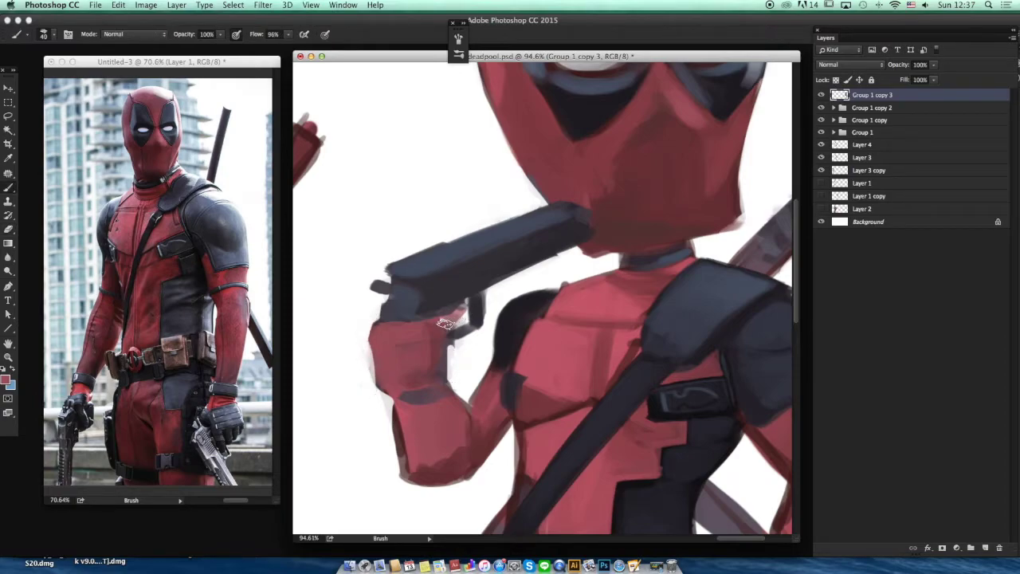
# - Blend the raised wrist and forearm with sampled reds, covering the dark wrist mark and sketch outline
pyautogui.moveTo(443, 240); pyautogui.dragTo(446, 231)
pyautogui.keyDown('alt'); pyautogui.click(483, 447); pyautogui.keyUp('alt')
pyautogui.keyDown('alt'); pyautogui.click(462, 418); pyautogui.keyUp('alt')
pyautogui.moveTo(451, 444); pyautogui.dragTo(434, 462)
pyautogui.moveTo(413, 401)
pyautogui.mouseDown()
pyautogui.moveTo(408, 418)
pyautogui.moveTo(430, 386)
pyautogui.moveTo(422, 382)
pyautogui.moveTo(448, 394)
pyautogui.moveTo(432, 380)
pyautogui.mouseUp()
pyautogui.keyDown('alt'); pyautogui.click(488, 437); pyautogui.keyUp('alt')
pyautogui.keyDown('alt'); pyautogui.click(430, 390); pyautogui.keyUp('alt')
pyautogui.press('[')
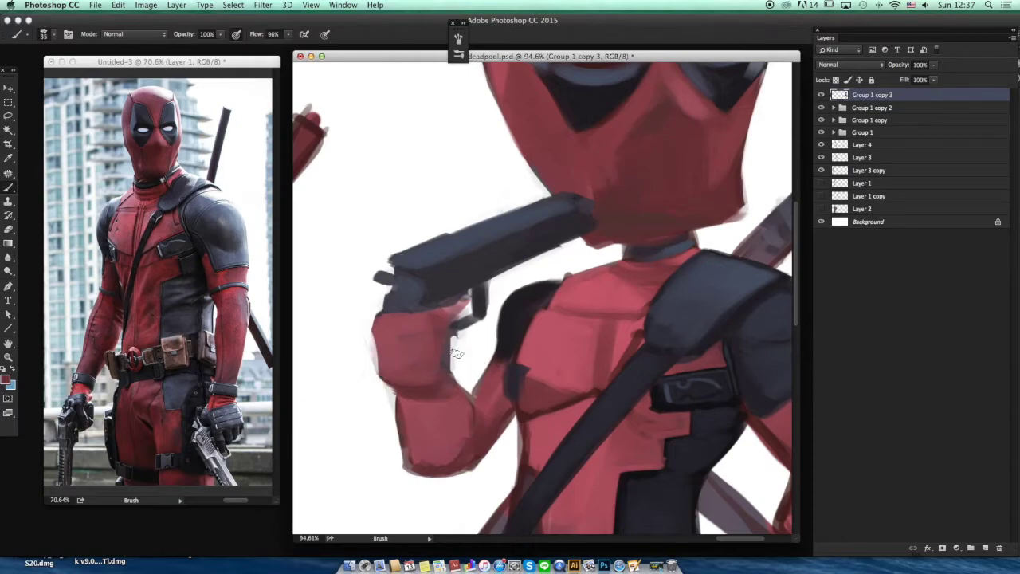
# - Define the fingers around the pistol grip and trigger guard with sampled reds and dark blue-grey
pyautogui.moveTo(421, 316)
pyautogui.mouseDown()
pyautogui.moveTo(463, 314)
pyautogui.moveTo(472, 304)
pyautogui.moveTo(460, 296)
pyautogui.mouseUp()
pyautogui.keyDown('alt'); pyautogui.click(439, 335); pyautogui.keyUp('alt')
pyautogui.keyDown('alt'); pyautogui.click(455, 292); pyautogui.keyUp('alt')
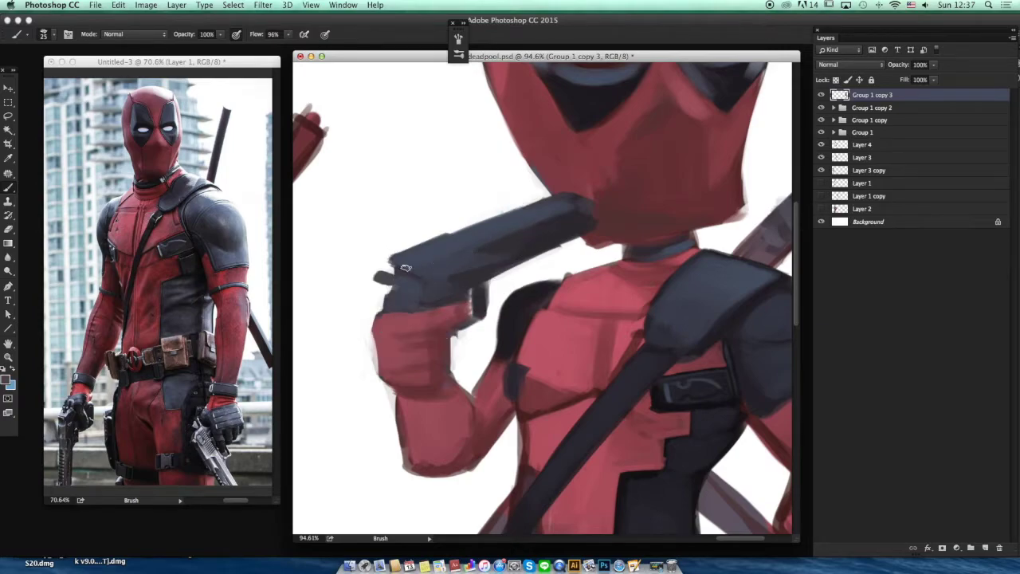
pyautogui.moveTo(518, 181); pyautogui.dragTo(427, 216)
pyautogui.moveTo(697, 228)
pyautogui.mouseDown()
pyautogui.moveTo(662, 200)
pyautogui.moveTo(754, 212)
pyautogui.mouseUp()
pyautogui.moveTo(730, 236); pyautogui.dragTo(597, 192)
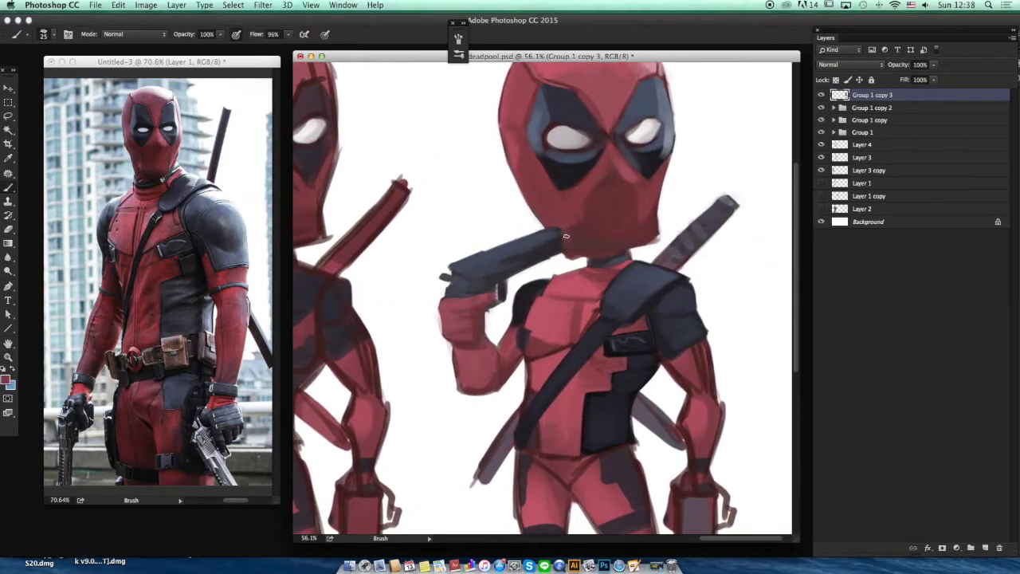
# - Shade the dark side panel of the torso with sampled blue-grey and vary the reds on the abdomen
pyautogui.moveTo(623, 134); pyautogui.dragTo(558, 159)
pyautogui.moveTo(717, 306); pyautogui.dragTo(781, 299)
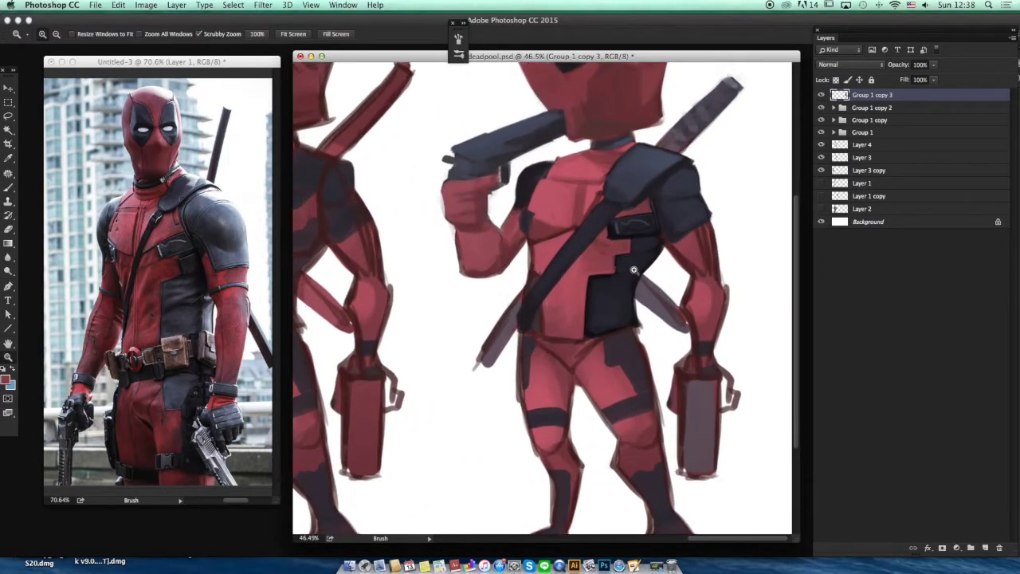
pyautogui.keyDown('alt'); pyautogui.click(682, 185); pyautogui.keyUp('alt')
pyautogui.press(']')
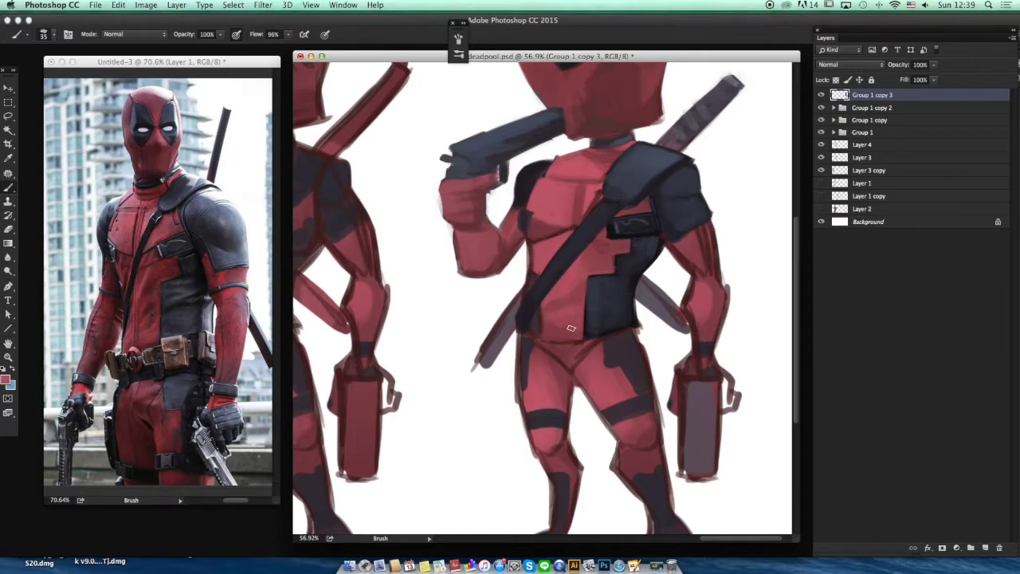
pyautogui.keyDown('alt'); pyautogui.click(546, 300); pyautogui.keyUp('alt')
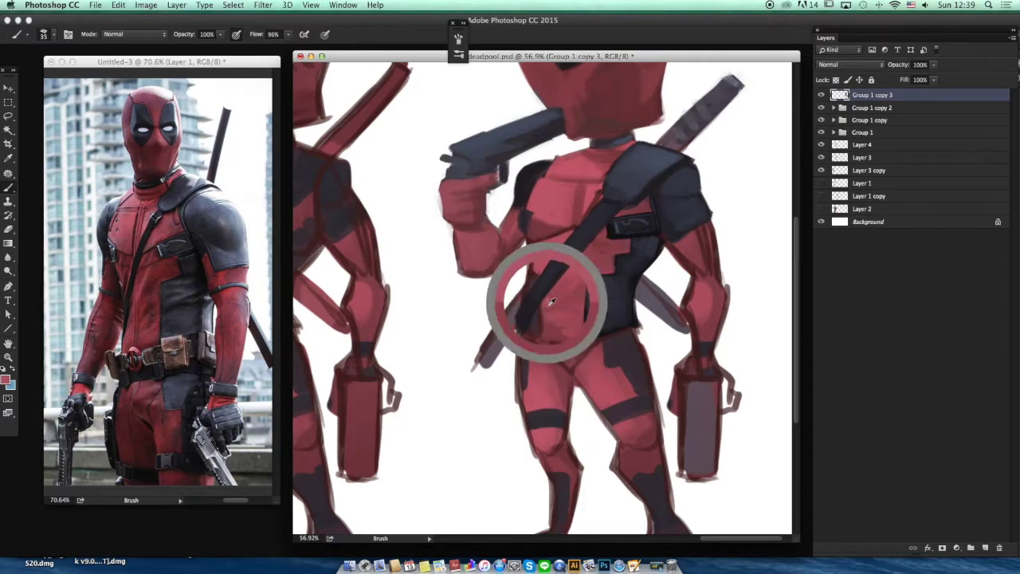
pyautogui.moveTo(579, 158); pyautogui.dragTo(547, 230)
# - Shade the raised forearm and elbow with sampled reds
pyautogui.keyDown('alt'); pyautogui.click(613, 242); pyautogui.keyUp('alt')
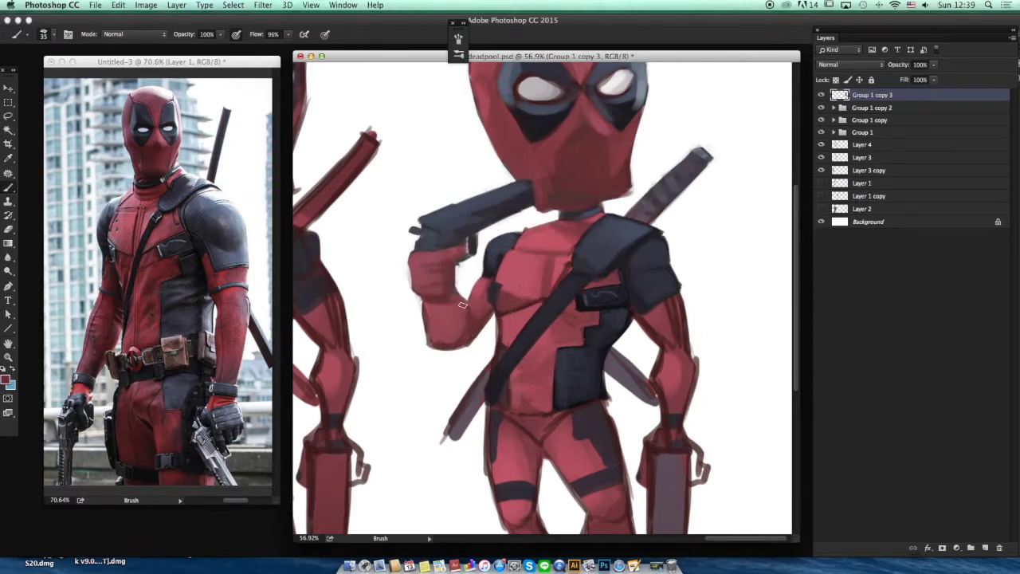
pyautogui.keyDown('alt'); pyautogui.click(452, 312); pyautogui.keyUp('alt')
pyautogui.moveTo(435, 298); pyautogui.dragTo(569, 257)
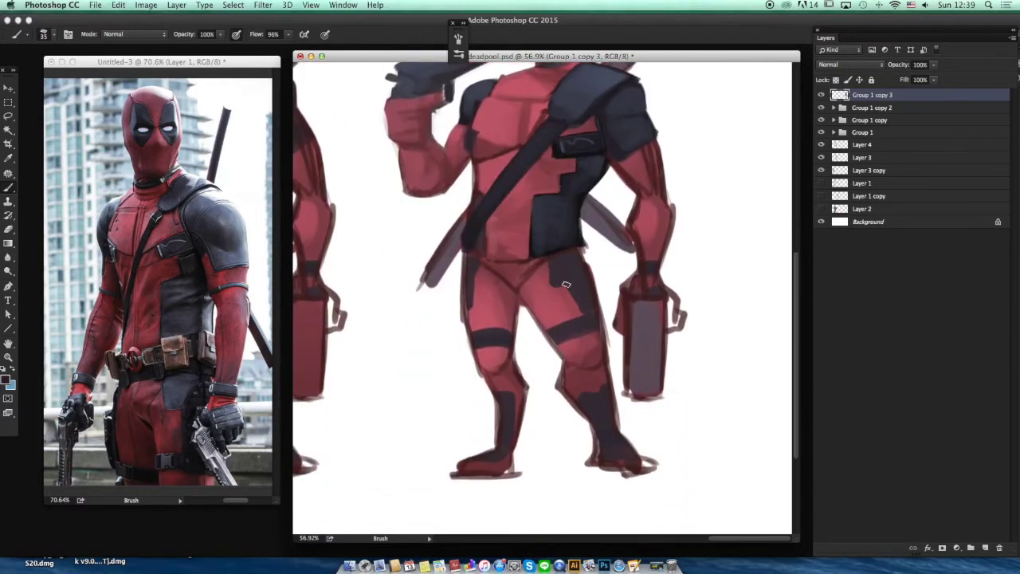
# - Paint a dark brown utility belt across the waist and block in its pouches in lighter grey-brown
pyautogui.moveTo(555, 284); pyautogui.dragTo(580, 301)
pyautogui.moveTo(498, 255)
pyautogui.mouseDown()
pyautogui.moveTo(582, 247)
pyautogui.moveTo(518, 257)
pyautogui.mouseUp()
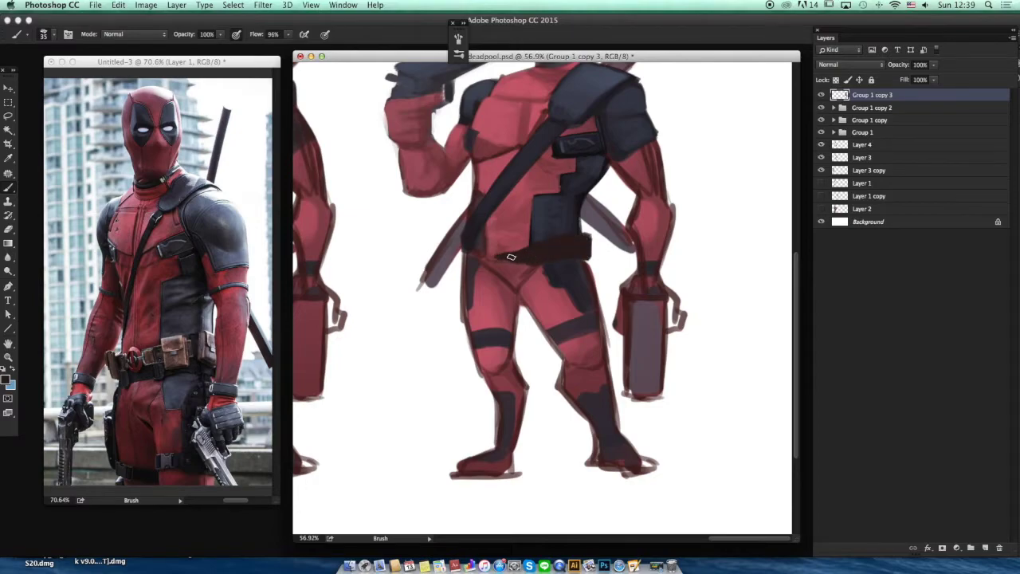
pyautogui.moveTo(491, 252)
pyautogui.mouseDown()
pyautogui.moveTo(460, 257)
pyautogui.moveTo(457, 271)
pyautogui.mouseUp()
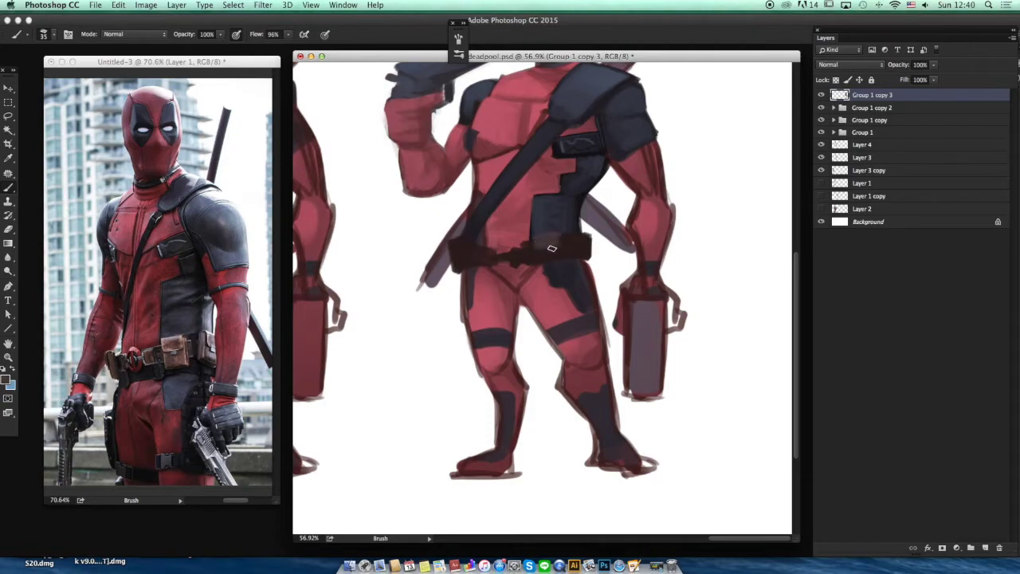
pyautogui.moveTo(542, 264)
pyautogui.mouseDown()
pyautogui.moveTo(551, 244)
pyautogui.moveTo(542, 240)
pyautogui.moveTo(581, 250)
pyautogui.moveTo(548, 256)
pyautogui.mouseUp()
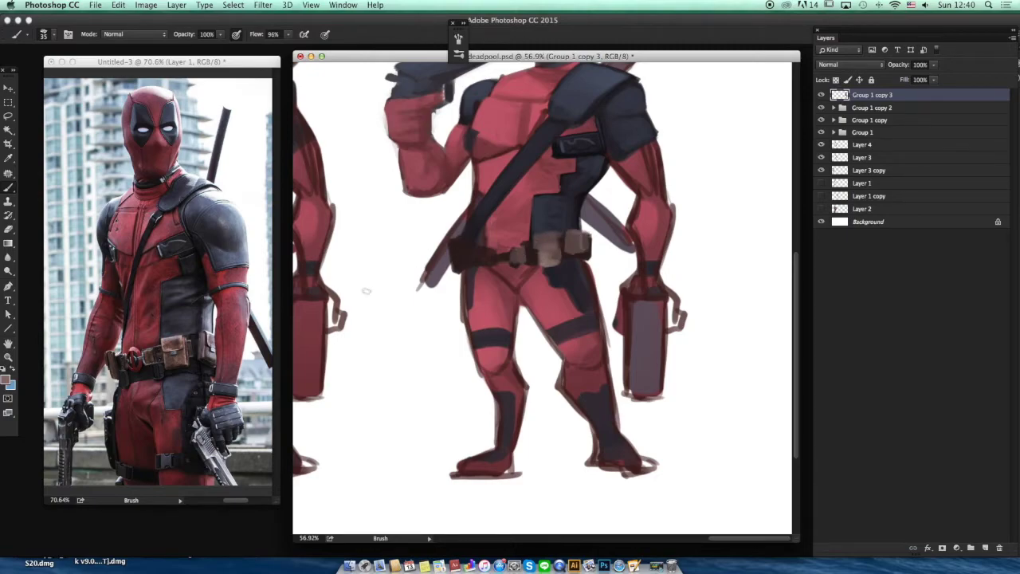
pyautogui.moveTo(454, 259)
pyautogui.mouseDown()
pyautogui.moveTo(475, 248)
pyautogui.moveTo(502, 255)
pyautogui.mouseUp()
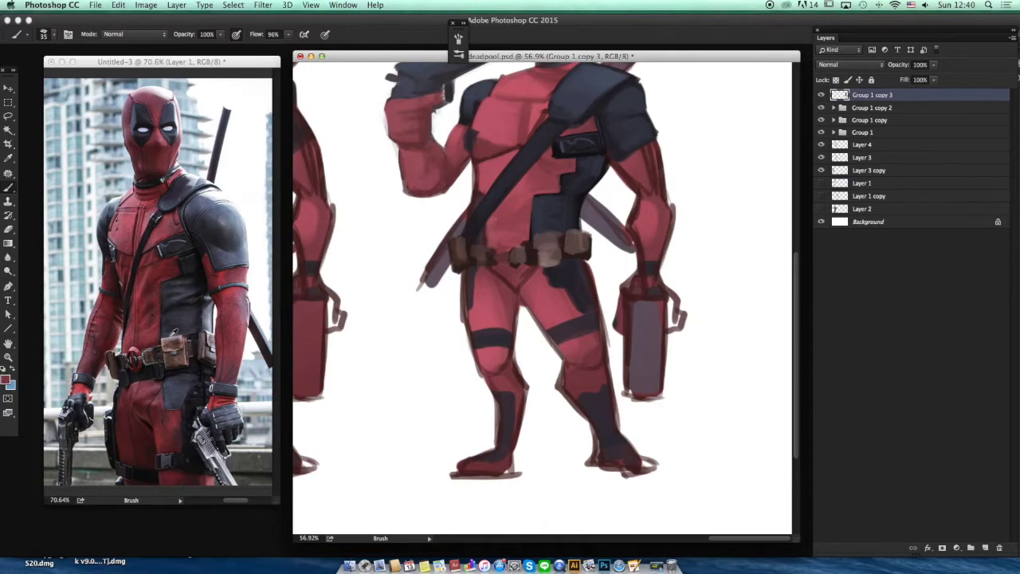
# - Paint the round red belt buckle with a dark outline and centre detail using a smaller brush
pyautogui.moveTo(526, 259); pyautogui.dragTo(503, 186)
pyautogui.press('b')
pyautogui.moveTo(473, 263); pyautogui.dragTo(472, 239)
pyautogui.keyDown('alt'); pyautogui.click(460, 243); pyautogui.keyUp('alt')
pyautogui.moveTo(457, 248); pyautogui.dragTo(549, 273)
pyautogui.keyDown('alt'); pyautogui.click(548, 247); pyautogui.keyUp('alt')
pyautogui.click(325, 35)
pyautogui.press('[')
pyautogui.press('[')
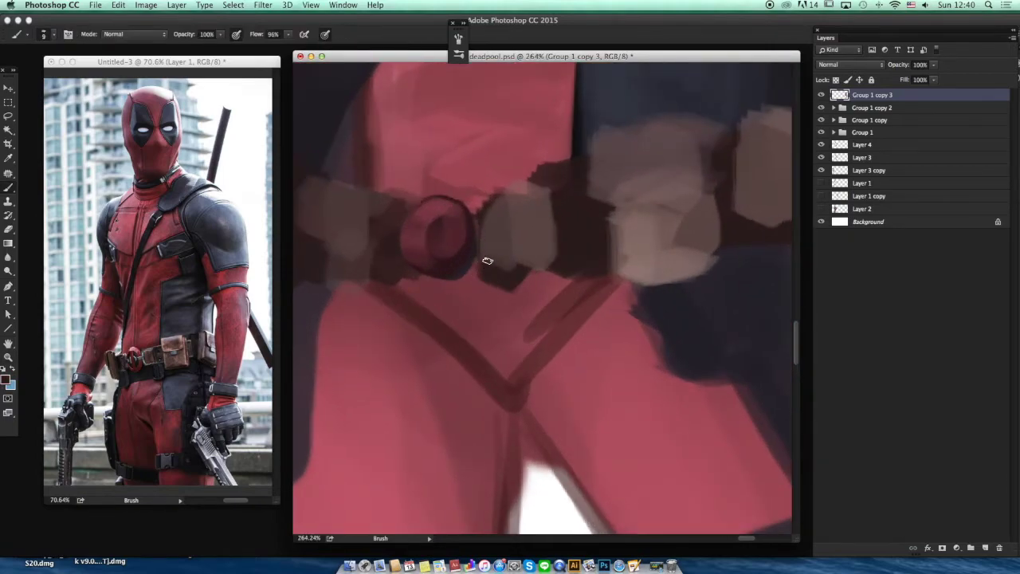
pyautogui.moveTo(442, 229); pyautogui.dragTo(448, 260)
pyautogui.moveTo(440, 217)
pyautogui.mouseDown()
pyautogui.moveTo(444, 235)
pyautogui.moveTo(425, 252)
pyautogui.moveTo(416, 239)
pyautogui.mouseUp()
pyautogui.moveTo(572, 199)
pyautogui.mouseDown()
pyautogui.moveTo(479, 199)
pyautogui.moveTo(556, 203)
pyautogui.moveTo(542, 221)
pyautogui.moveTo(576, 200)
pyautogui.moveTo(561, 220)
pyautogui.mouseUp()
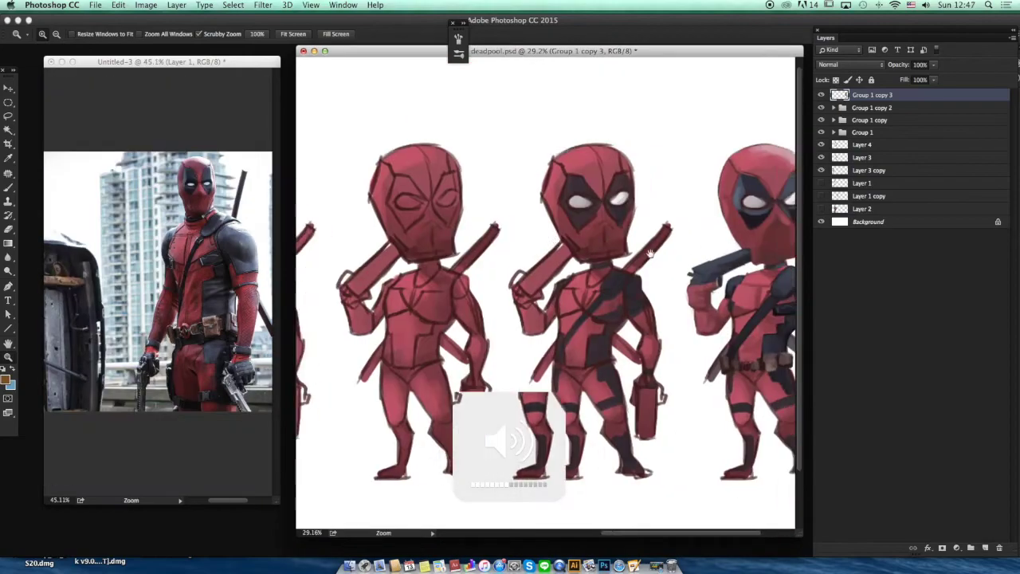
# - Repaint the scabbard end behind the hip with sampled dark tones and erase its rough edges
pyautogui.moveTo(649, 253)
pyautogui.mouseDown()
pyautogui.moveTo(716, 216)
pyautogui.moveTo(741, 187)
pyautogui.mouseUp()
pyautogui.press('e')
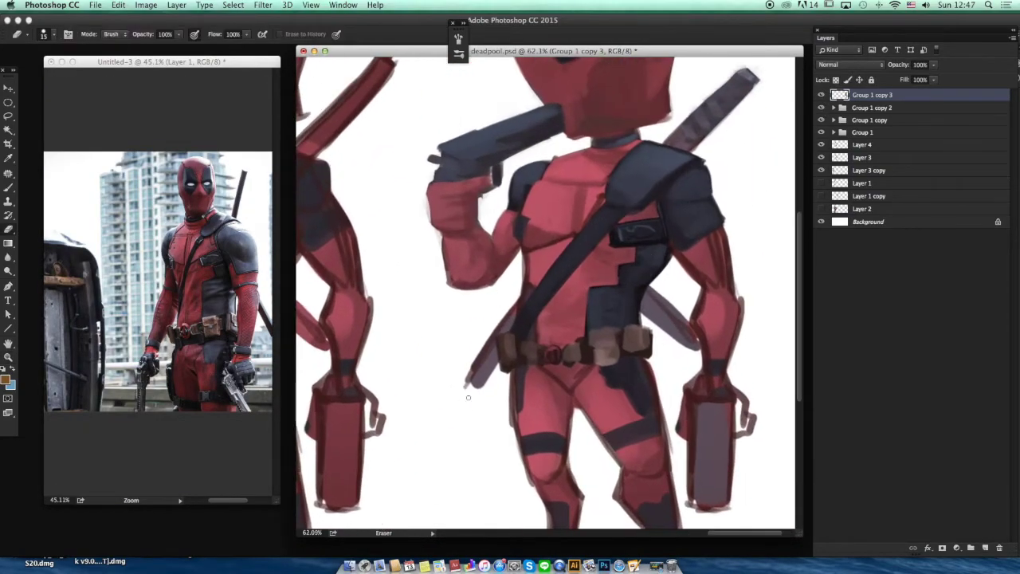
pyautogui.press('b')
pyautogui.keyDown('alt'); pyautogui.click(518, 317); pyautogui.keyUp('alt')
pyautogui.moveTo(490, 344)
pyautogui.mouseDown()
pyautogui.moveTo(478, 361)
pyautogui.moveTo(503, 329)
pyautogui.moveTo(477, 378)
pyautogui.moveTo(470, 368)
pyautogui.moveTo(511, 317)
pyautogui.mouseUp()
pyautogui.keyDown('alt'); pyautogui.click(494, 342); pyautogui.keyUp('alt')
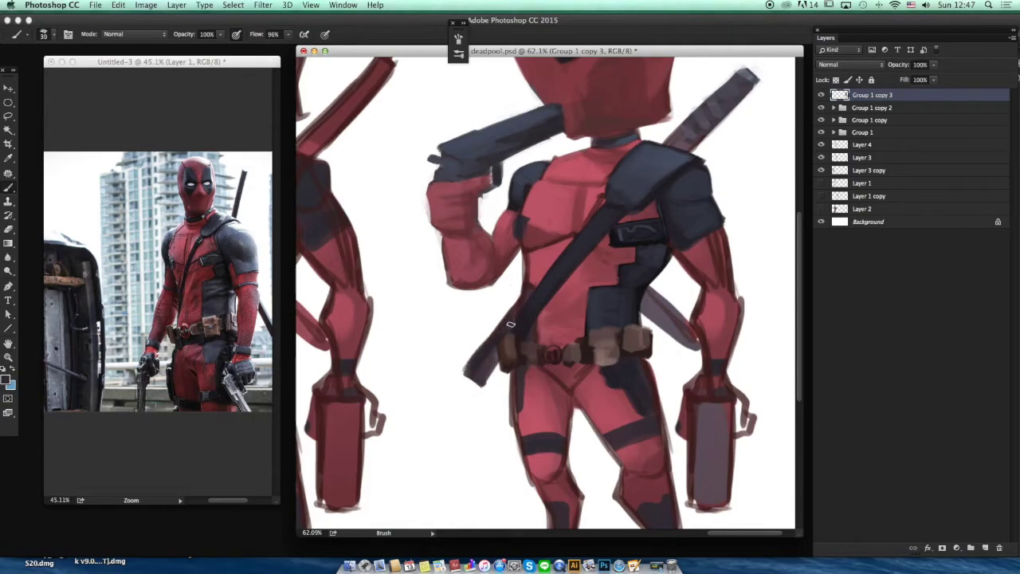
pyautogui.press('e')
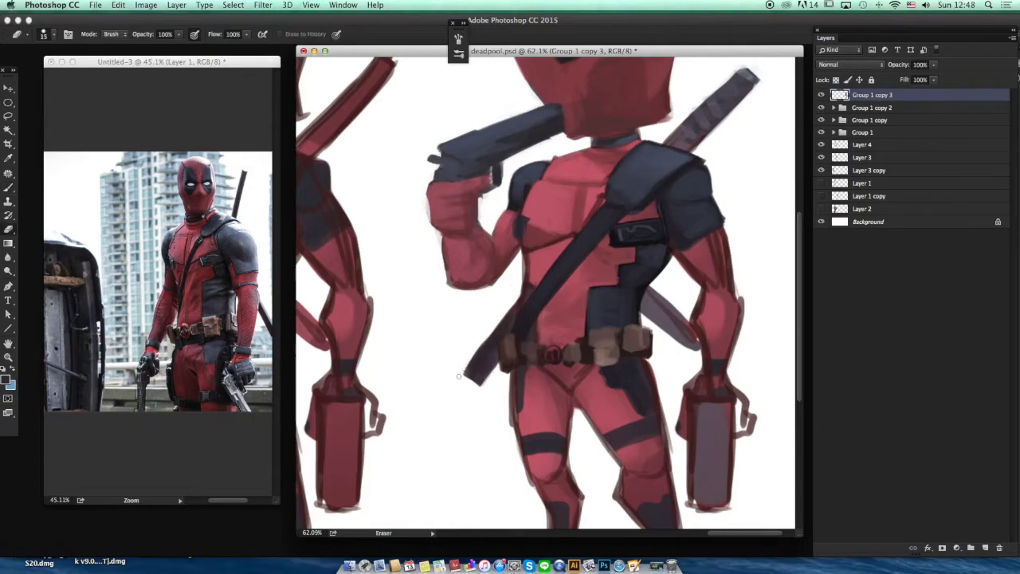
pyautogui.moveTo(509, 312); pyautogui.dragTo(466, 371)
pyautogui.press('z')
pyautogui.press('super+0')
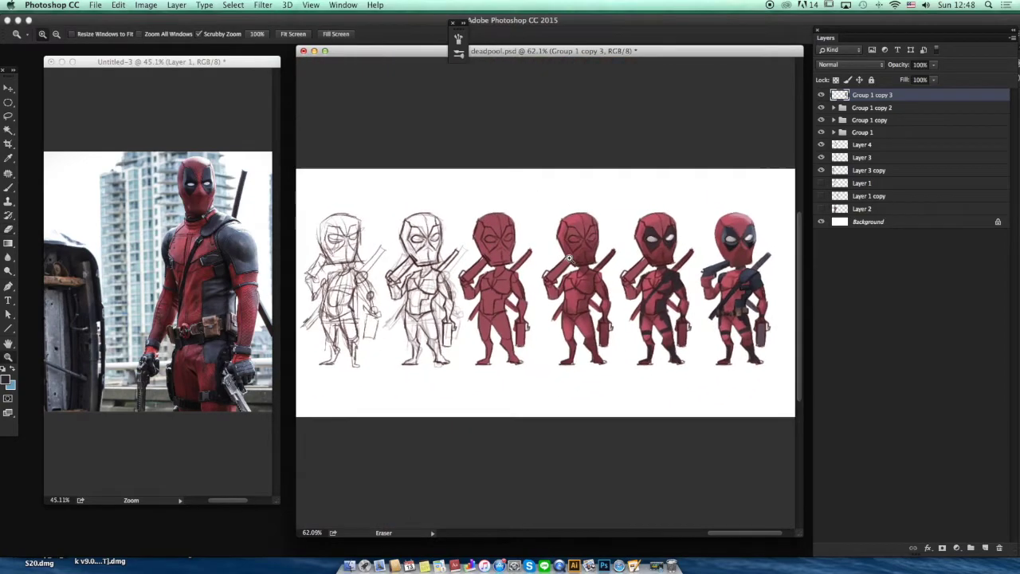
# - Paint over the sketch lines on the lowered arm with sampled reds and clean up its outer contour
pyautogui.moveTo(717, 278); pyautogui.dragTo(765, 279)
pyautogui.moveTo(665, 266); pyautogui.dragTo(585, 257)
pyautogui.press('b')
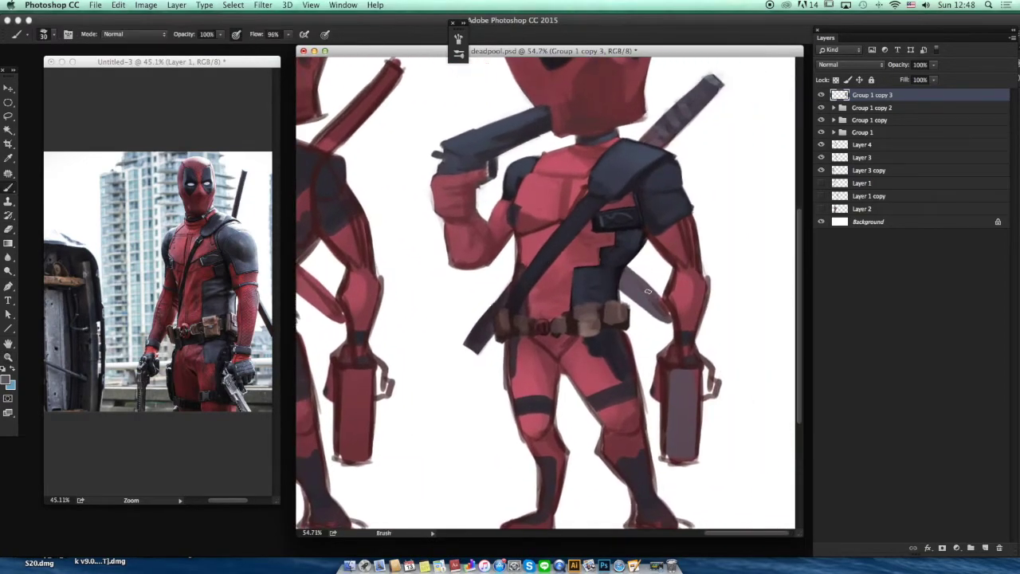
pyautogui.keyDown('alt'); pyautogui.click(675, 289); pyautogui.keyUp('alt')
pyautogui.moveTo(682, 273)
pyautogui.mouseDown()
pyautogui.moveTo(669, 308)
pyautogui.moveTo(679, 328)
pyautogui.mouseUp()
pyautogui.moveTo(688, 274); pyautogui.dragTo(678, 227)
pyautogui.moveTo(687, 226)
pyautogui.mouseDown()
pyautogui.moveTo(682, 263)
pyautogui.moveTo(668, 250)
pyautogui.moveTo(676, 265)
pyautogui.mouseUp()
pyautogui.keyDown('alt'); pyautogui.click(695, 268); pyautogui.keyUp('alt')
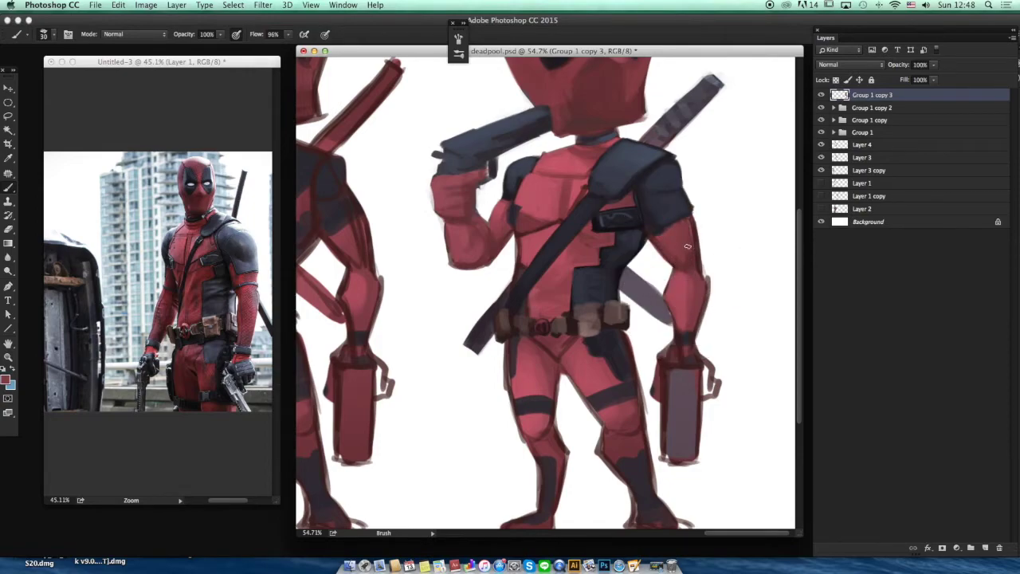
pyautogui.press('e')
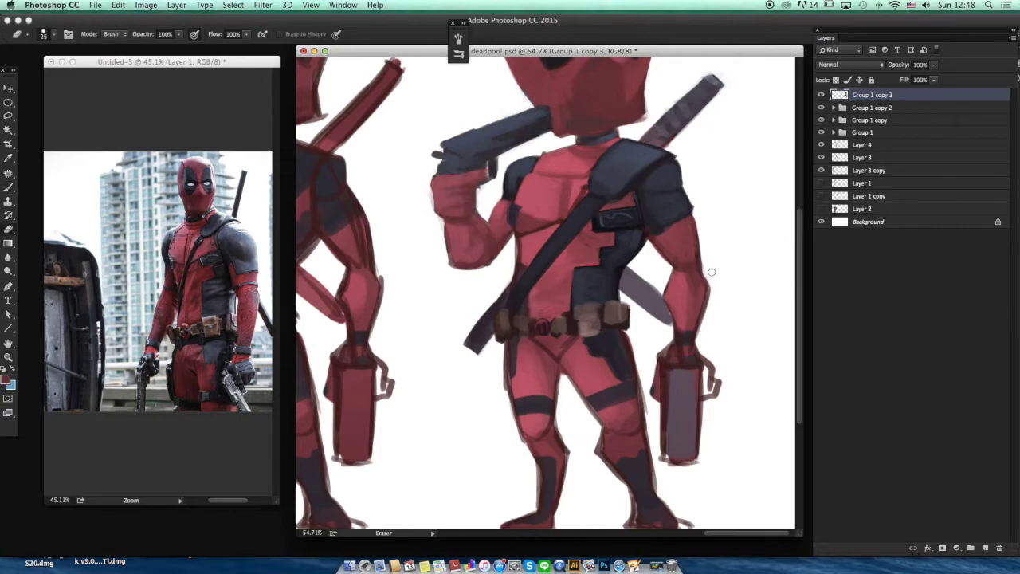
# - Darken the lowered hand and the box-shaped weapon it holds, erasing the weapon's side handle and rough outline
pyautogui.press('b')
pyautogui.moveTo(676, 342)
pyautogui.mouseDown()
pyautogui.moveTo(694, 309)
pyautogui.moveTo(726, 392)
pyautogui.moveTo(714, 406)
pyautogui.moveTo(714, 355)
pyautogui.moveTo(709, 363)
pyautogui.moveTo(701, 354)
pyautogui.moveTo(719, 393)
pyautogui.moveTo(705, 360)
pyautogui.moveTo(699, 465)
pyautogui.mouseUp()
pyautogui.press('e')
pyautogui.moveTo(660, 405); pyautogui.dragTo(662, 464)
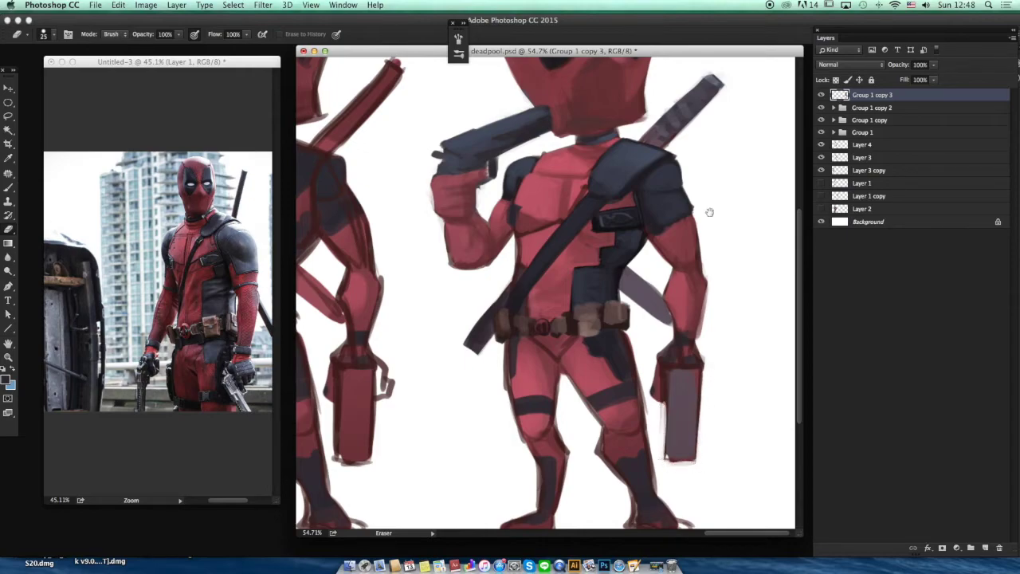
pyautogui.press('b')
pyautogui.moveTo(502, 132); pyautogui.dragTo(476, 145)
pyautogui.moveTo(655, 408)
pyautogui.mouseDown()
pyautogui.moveTo(644, 474)
pyautogui.moveTo(653, 390)
pyautogui.moveTo(659, 425)
pyautogui.mouseUp()
# - Paint the thigh edge and knee of the leg below the raised arm in sampled red, and fill its shin dark
pyautogui.keyDown('alt'); pyautogui.click(491, 388); pyautogui.keyUp('alt')
pyautogui.moveTo(490, 384)
pyautogui.mouseDown()
pyautogui.moveTo(486, 415)
pyautogui.moveTo(518, 407)
pyautogui.mouseUp()
pyautogui.keyDown('alt'); pyautogui.click(528, 447); pyautogui.keyUp('alt')
pyautogui.moveTo(523, 445)
pyautogui.mouseDown()
pyautogui.moveTo(504, 446)
pyautogui.moveTo(514, 515)
pyautogui.mouseUp()
pyautogui.keyDown('alt'); pyautogui.click(509, 442); pyautogui.keyUp('alt')
pyautogui.keyDown('alt'); pyautogui.click(521, 477); pyautogui.keyUp('alt')
pyautogui.moveTo(532, 472); pyautogui.dragTo(530, 498)
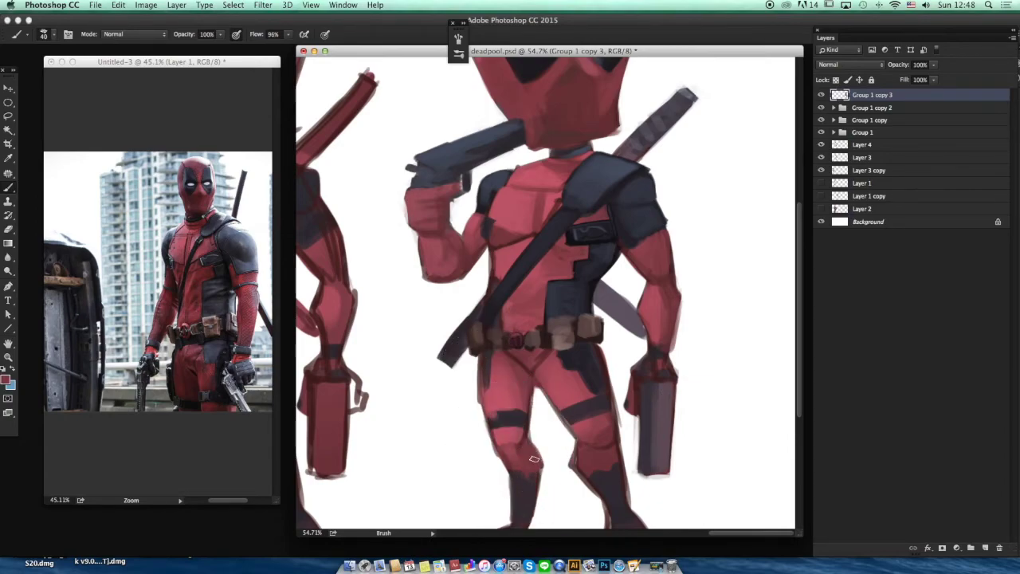
# - Repaint both boots in dark tones and erase the loose sketch lines around the shins and feet
pyautogui.scroll(-3, 532, 452)
pyautogui.press('e')
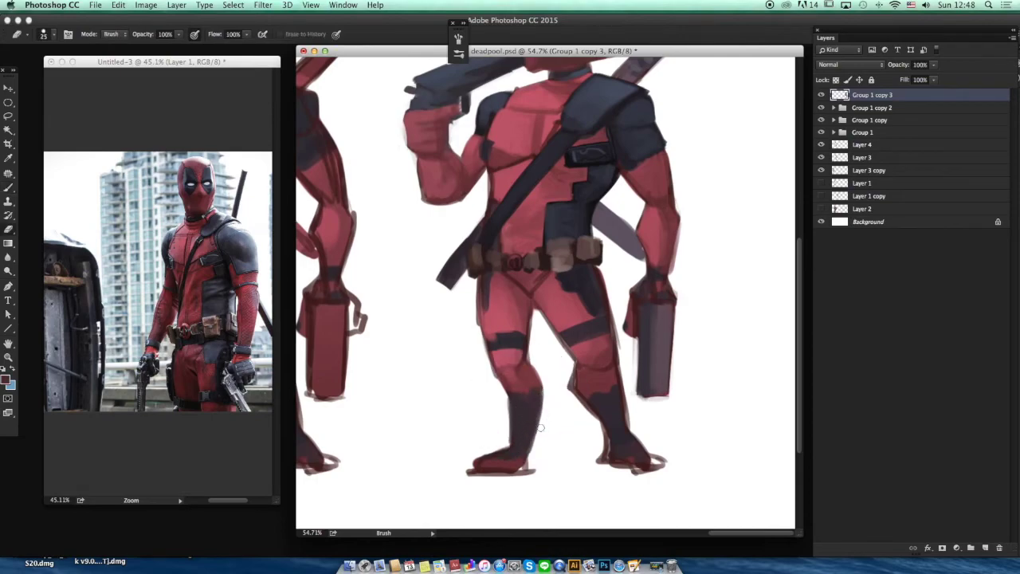
pyautogui.moveTo(540, 407)
pyautogui.mouseDown()
pyautogui.moveTo(581, 383)
pyautogui.moveTo(566, 399)
pyautogui.moveTo(568, 384)
pyautogui.moveTo(622, 400)
pyautogui.moveTo(627, 422)
pyautogui.moveTo(602, 434)
pyautogui.moveTo(599, 454)
pyautogui.moveTo(664, 462)
pyautogui.mouseUp()
pyautogui.press('b')
pyautogui.moveTo(623, 430)
pyautogui.mouseDown()
pyautogui.moveTo(653, 455)
pyautogui.moveTo(631, 465)
pyautogui.moveTo(658, 459)
pyautogui.mouseUp()
pyautogui.moveTo(513, 463)
pyautogui.mouseDown()
pyautogui.moveTo(465, 472)
pyautogui.moveTo(490, 454)
pyautogui.moveTo(537, 471)
pyautogui.moveTo(500, 479)
pyautogui.mouseUp()
pyautogui.press('e')
pyautogui.moveTo(618, 467)
pyautogui.mouseDown()
pyautogui.moveTo(602, 469)
pyautogui.moveTo(632, 474)
pyautogui.moveTo(658, 461)
pyautogui.moveTo(634, 438)
pyautogui.moveTo(620, 399)
pyautogui.moveTo(633, 440)
pyautogui.mouseUp()
pyautogui.press('b')
pyautogui.moveTo(753, 303)
pyautogui.mouseDown()
pyautogui.moveTo(713, 298)
pyautogui.moveTo(696, 335)
pyautogui.mouseUp()
# - Cover the sketch lines at the hips and upper thighs with sampled reds, and save the document
pyautogui.press('b')
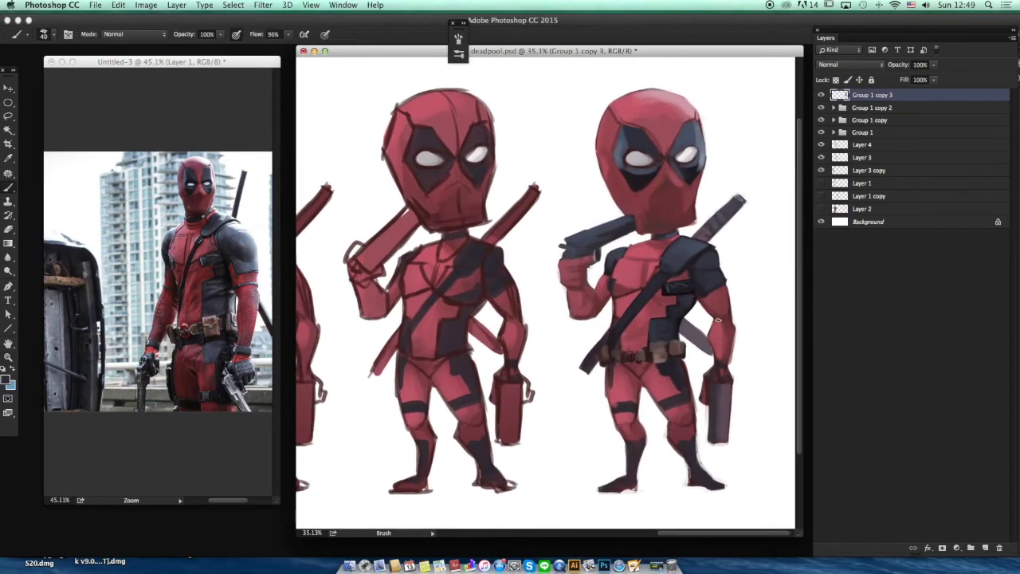
pyautogui.keyDown('alt'); pyautogui.click(644, 372); pyautogui.keyUp('alt')
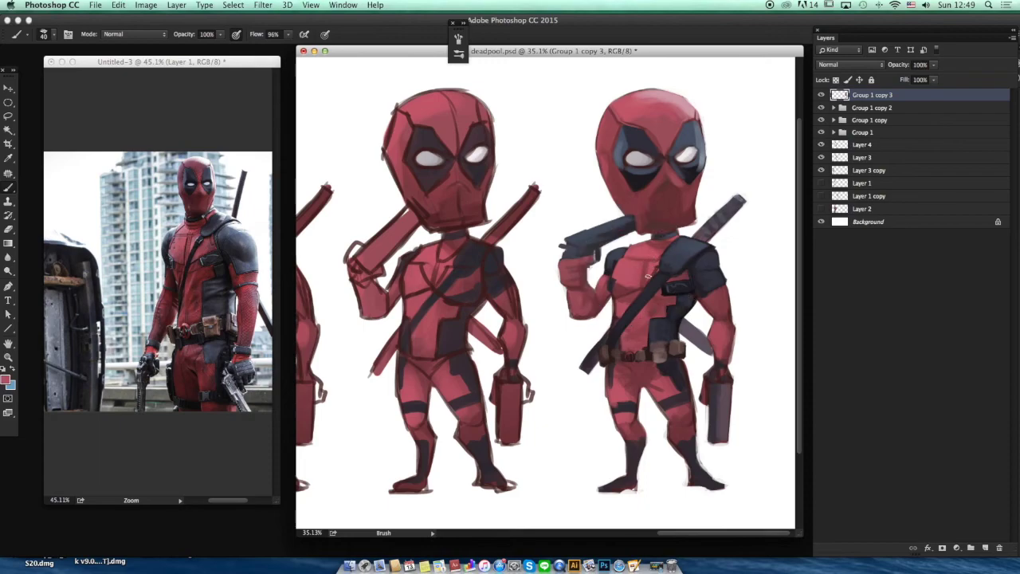
pyautogui.keyDown('alt'); pyautogui.click(670, 209); pyautogui.keyUp('alt')
pyautogui.press('z')
pyautogui.moveTo(716, 309); pyautogui.dragTo(681, 229)
pyautogui.press('super+s')
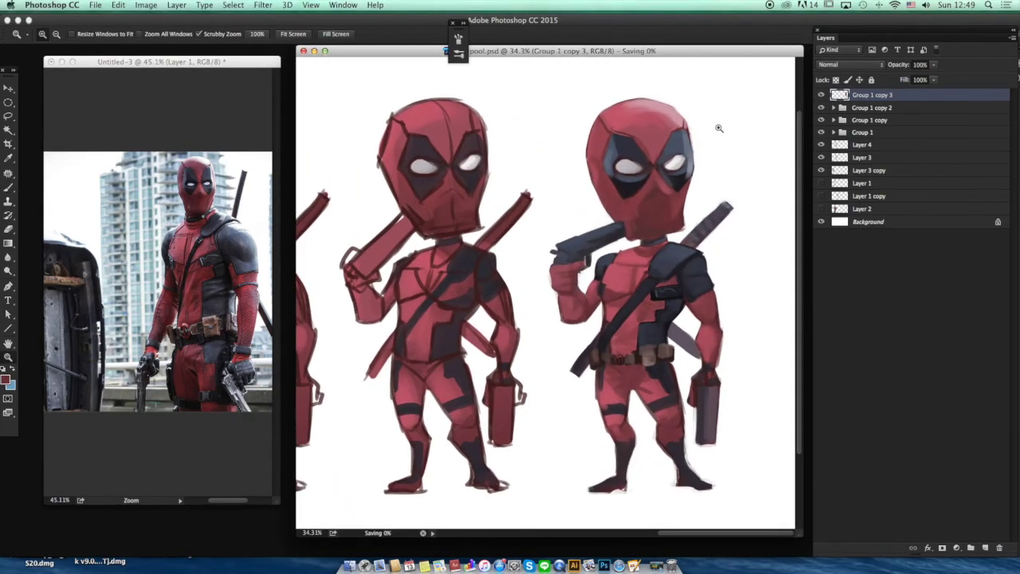